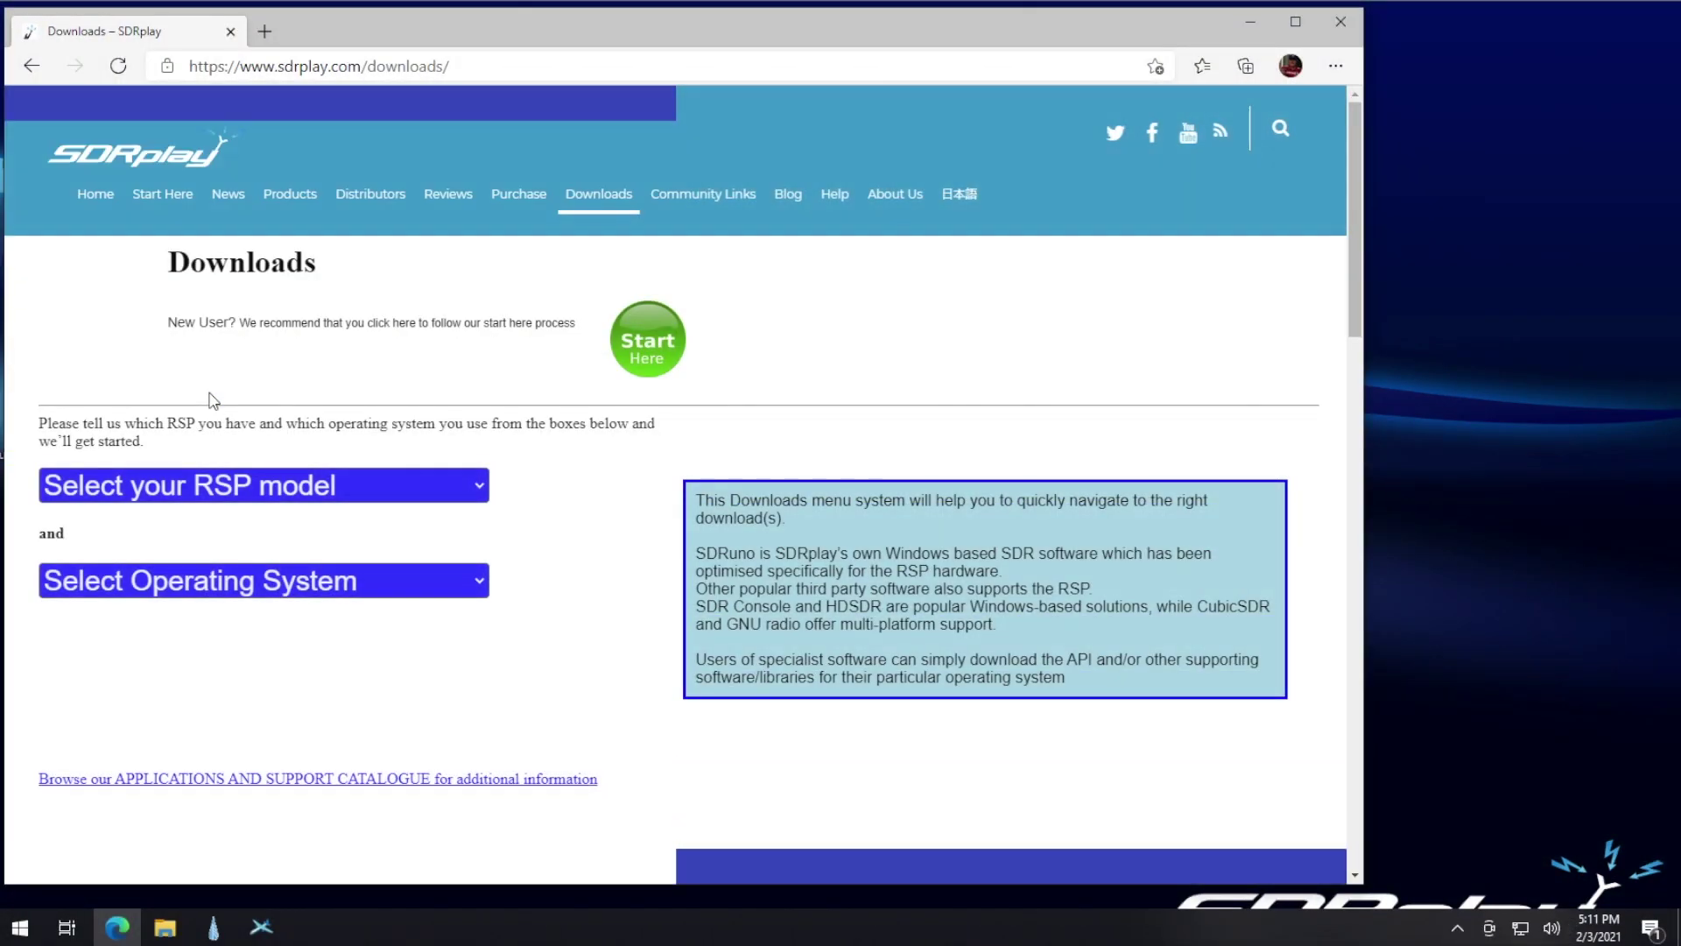
Open the RSP model list on the SDRplay Downloads page
left_click(292, 485)
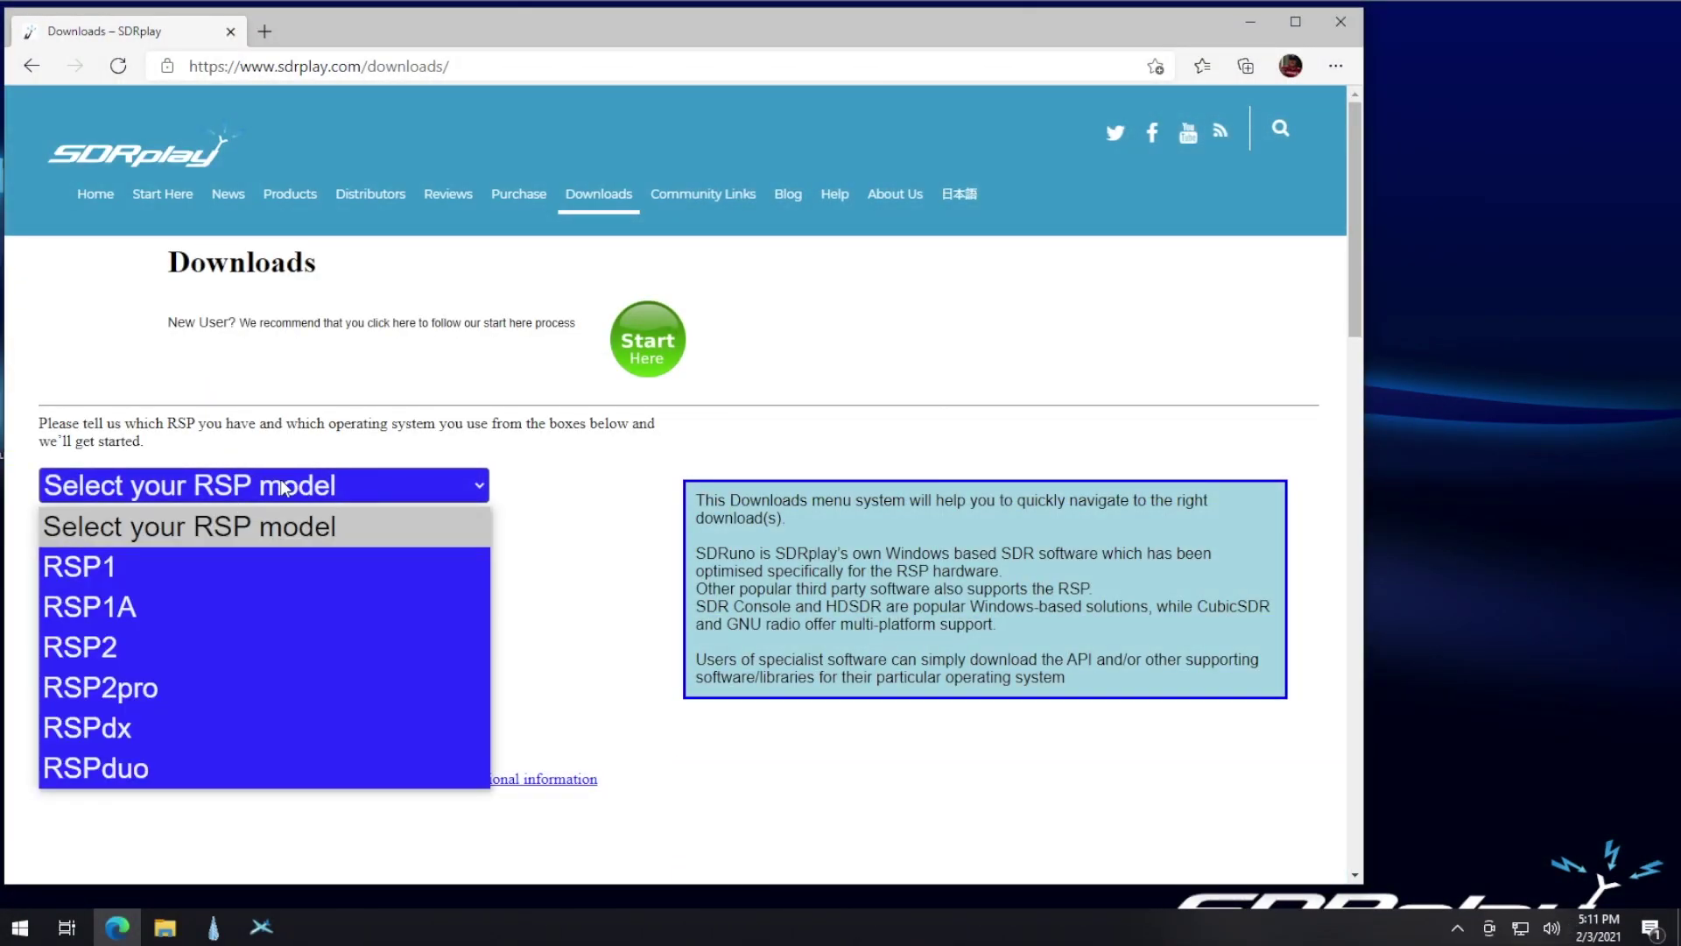
Filter for RSPdx and Windows 10, then open the SDRuno downloads list showing SDRuno 1.40.2 and Community Plugins 2.2
left_click(124, 728)
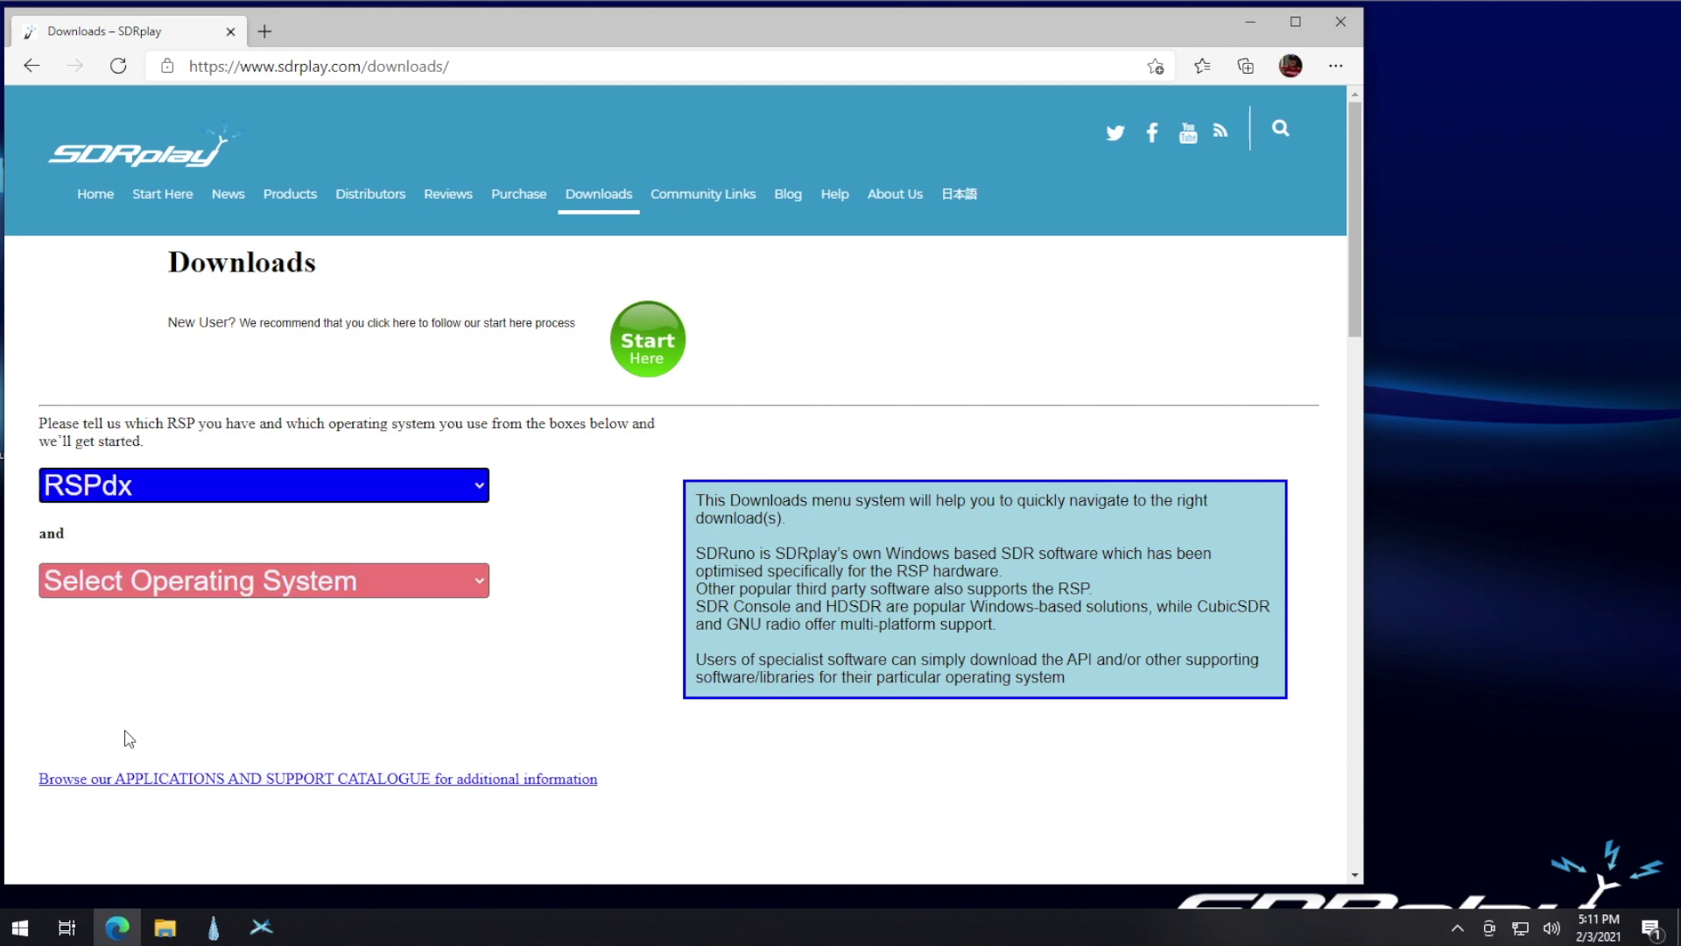
left_click(236, 585)
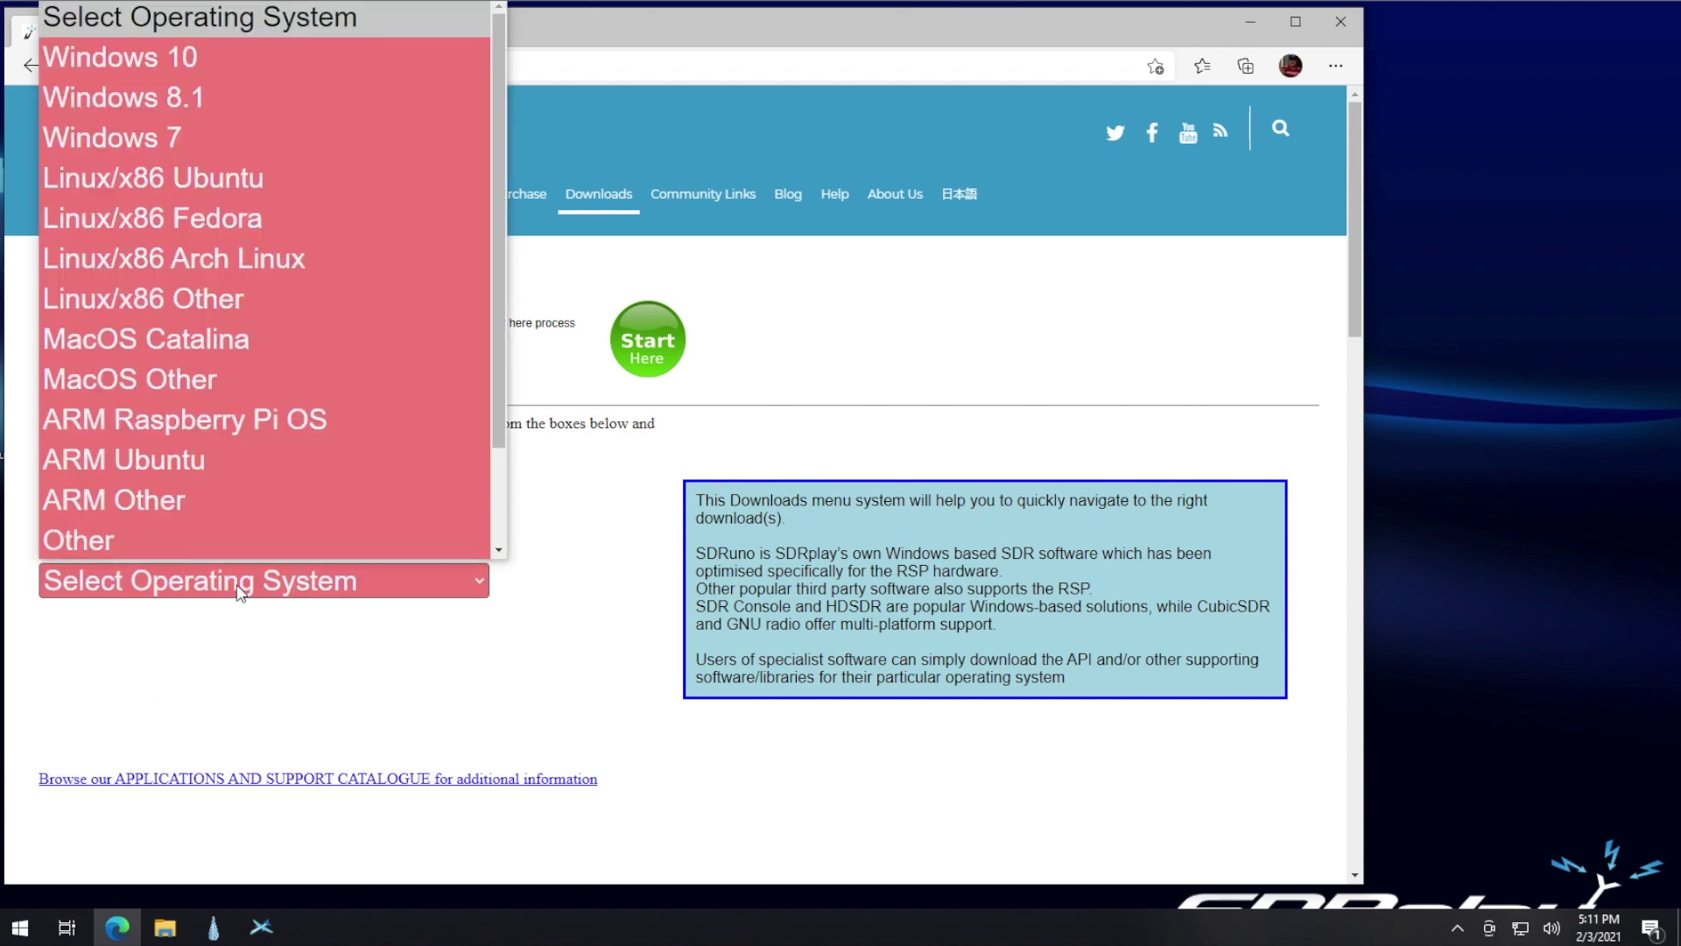
left_click(151, 61)
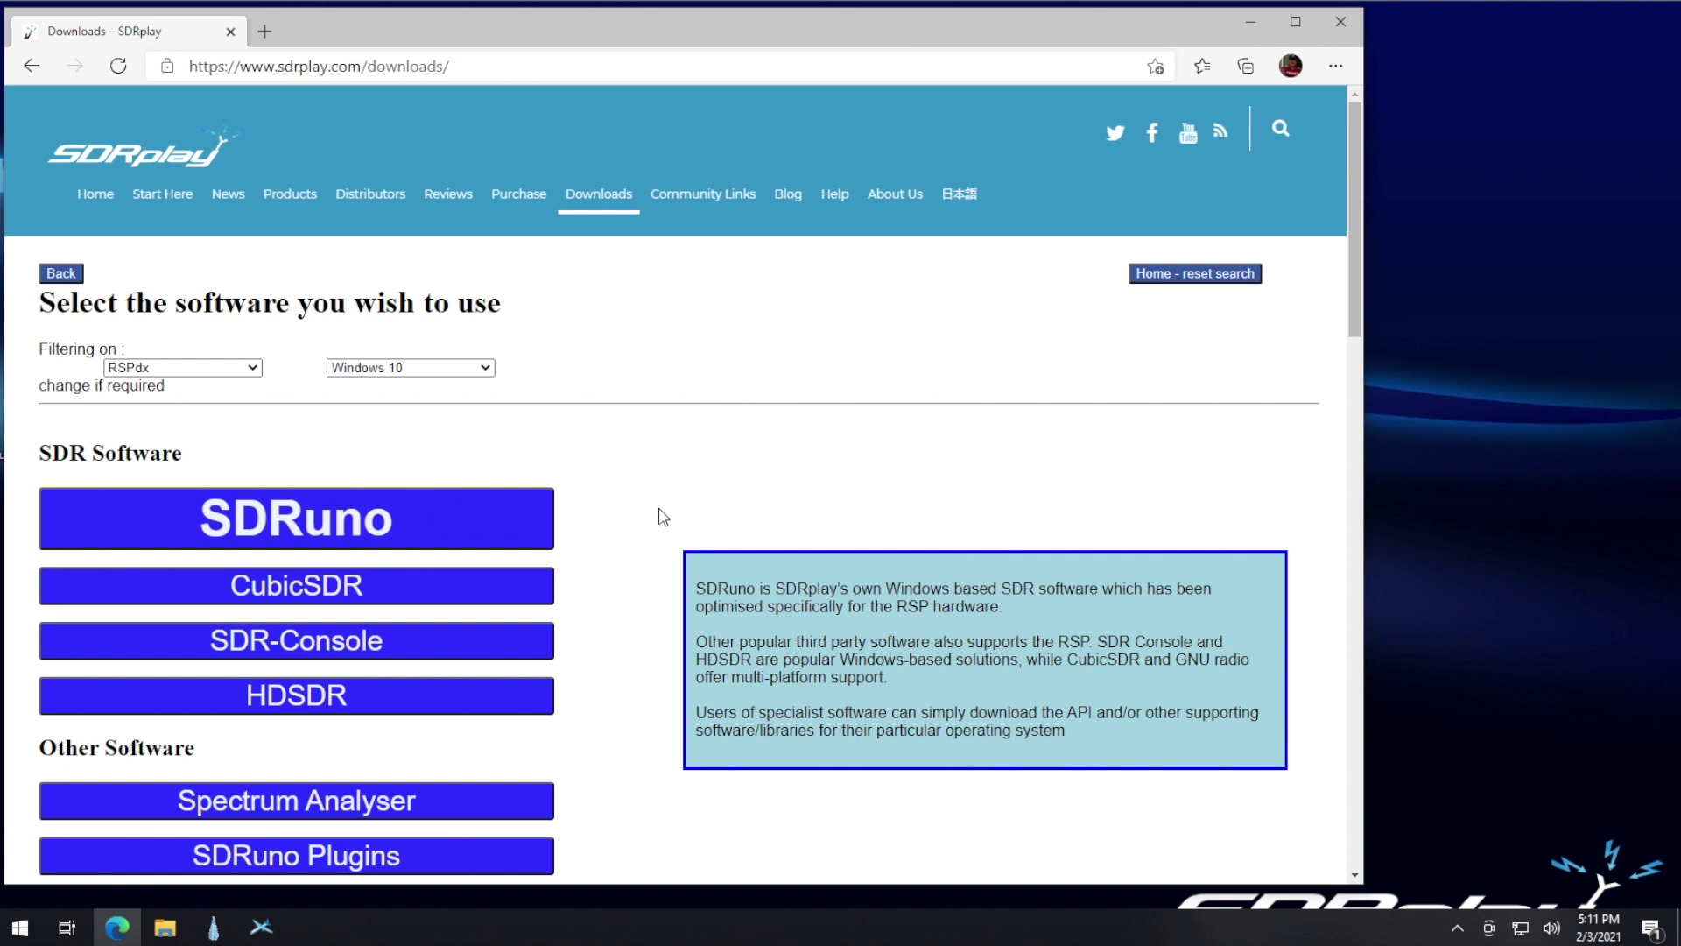
left_click(338, 867)
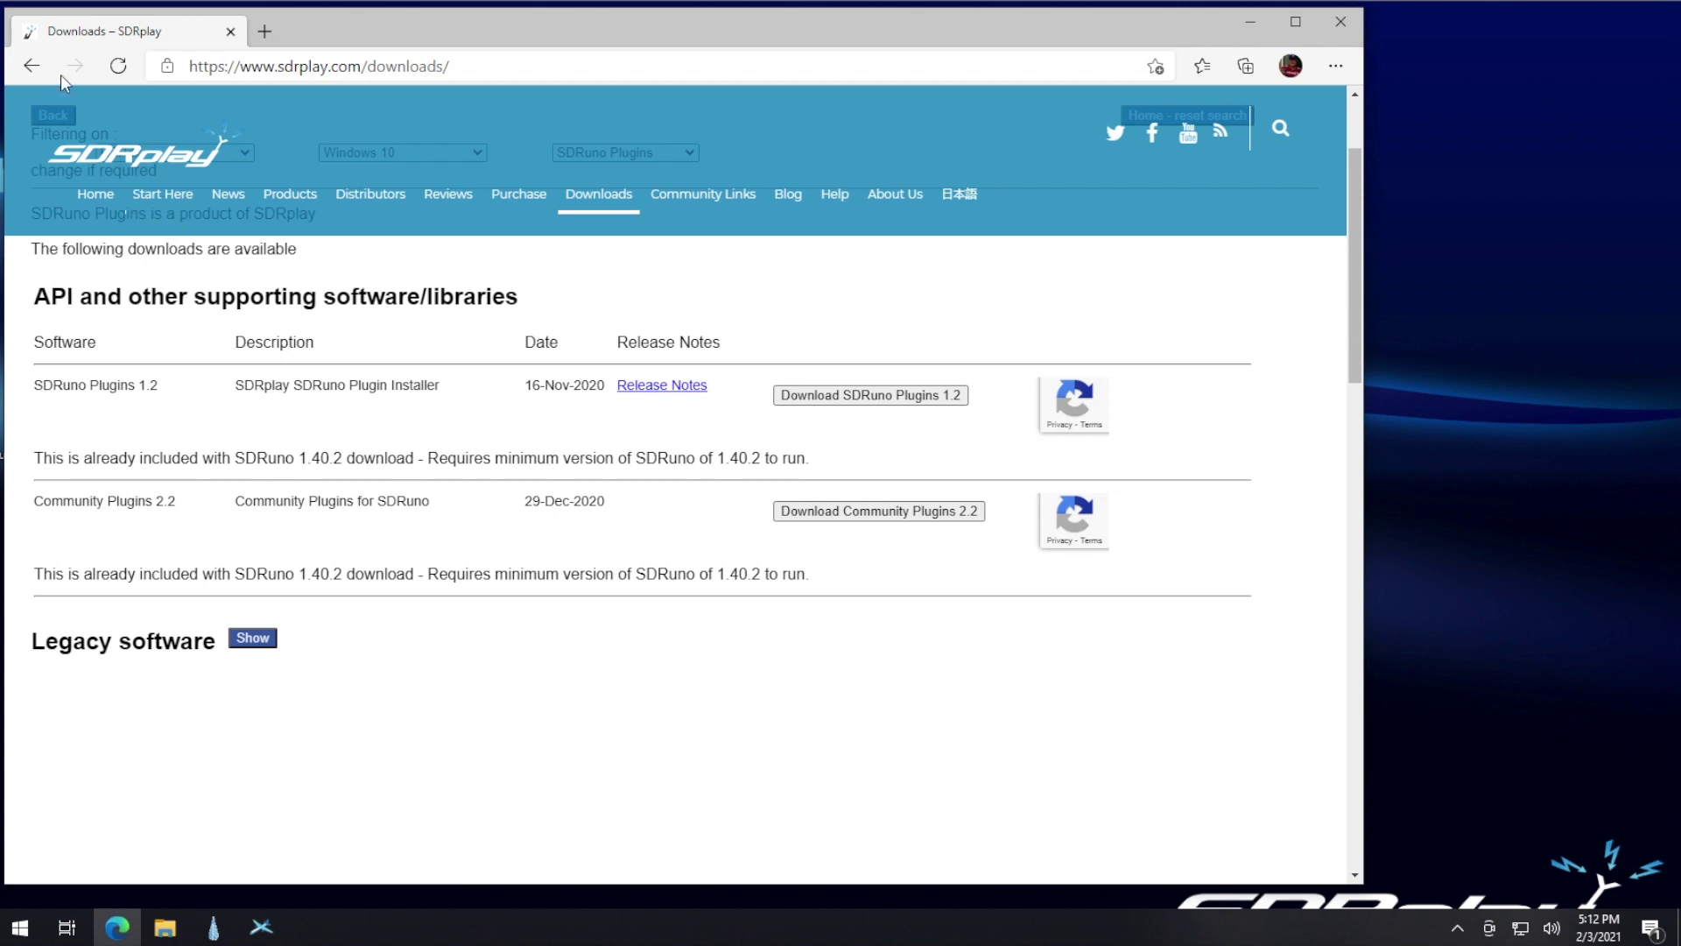
left_click(29, 66)
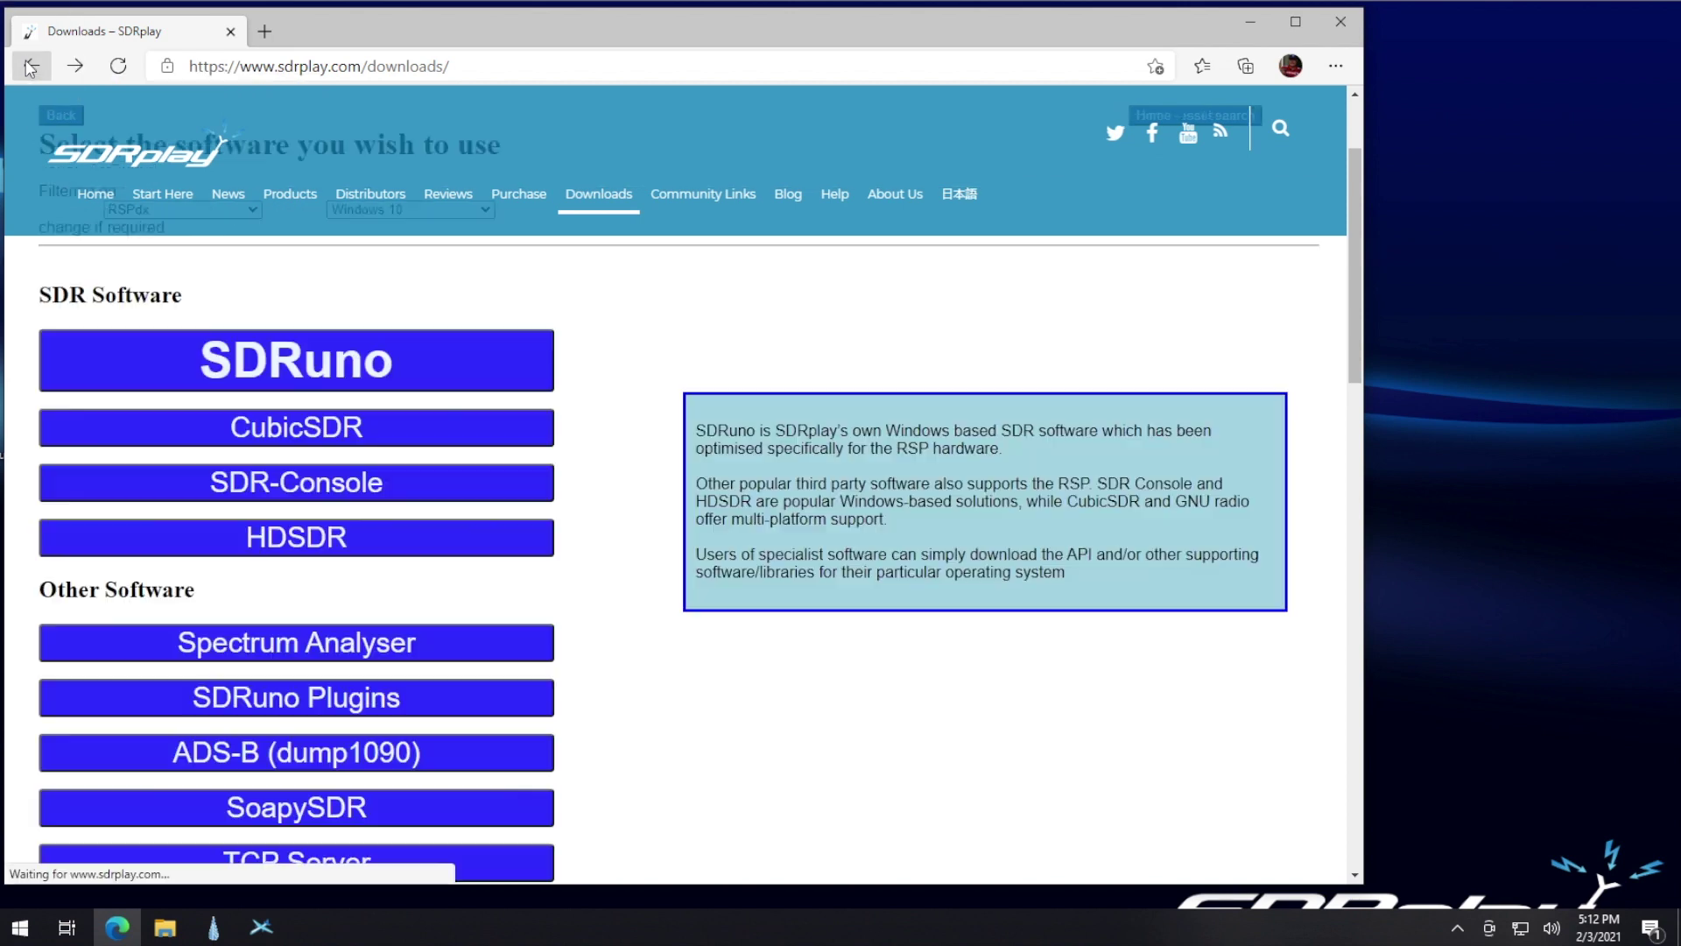
left_click(296, 355)
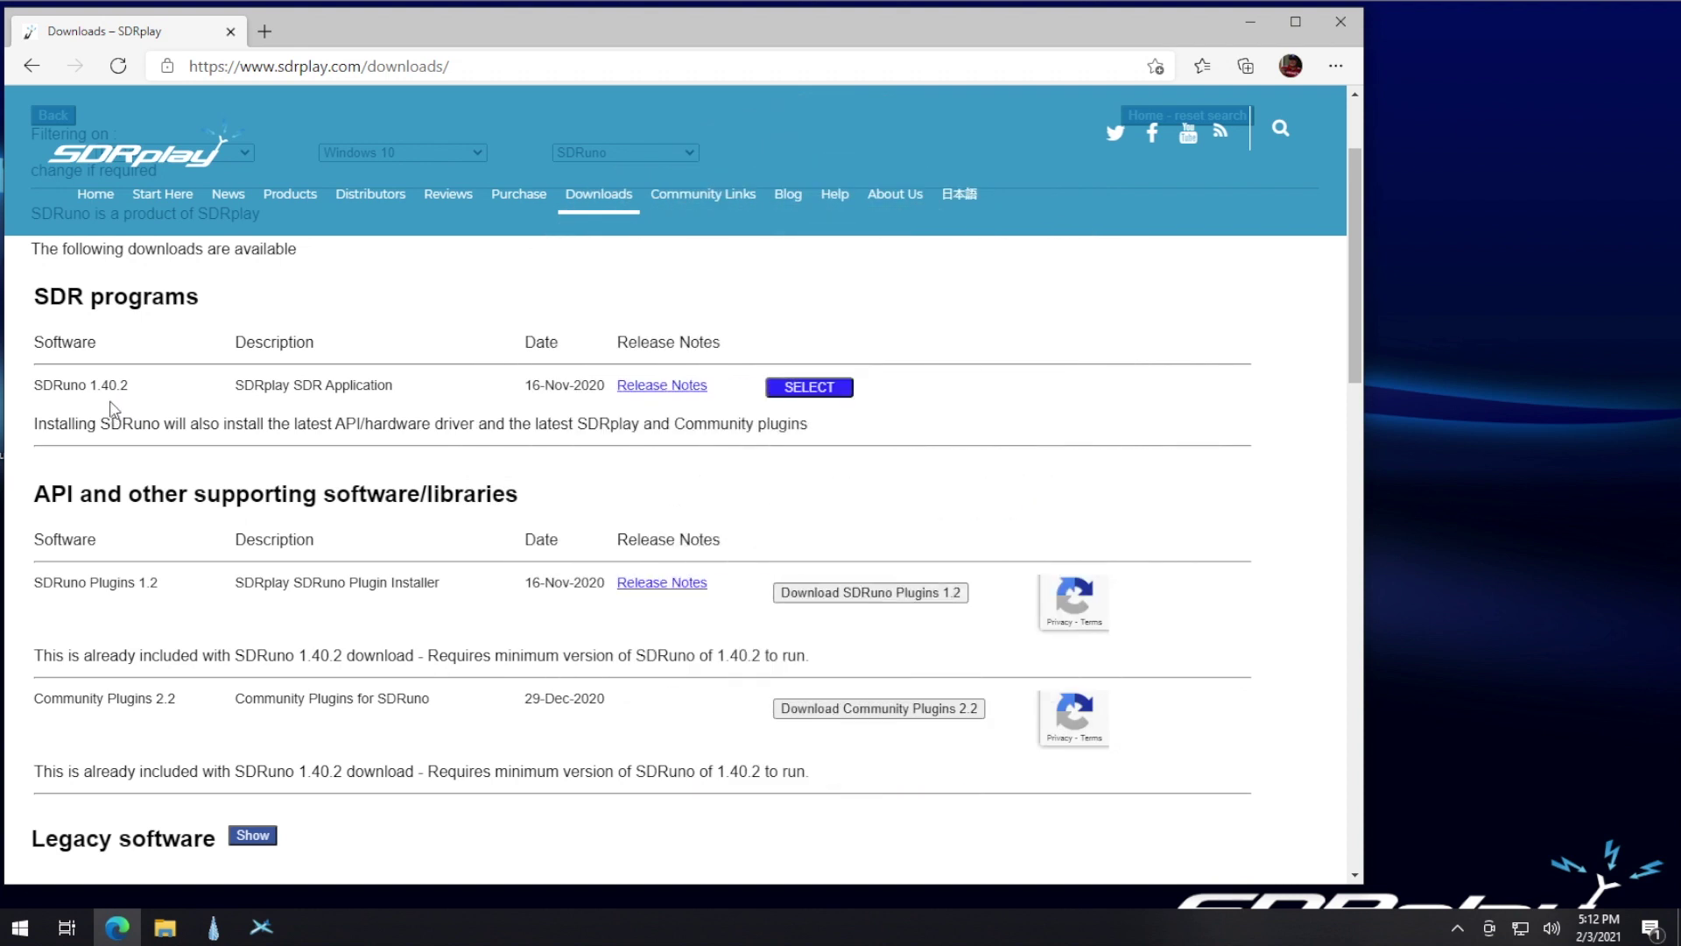
Download Community Plugins 2.2 and run its installer, allowing it to make changes
left_click(854, 718)
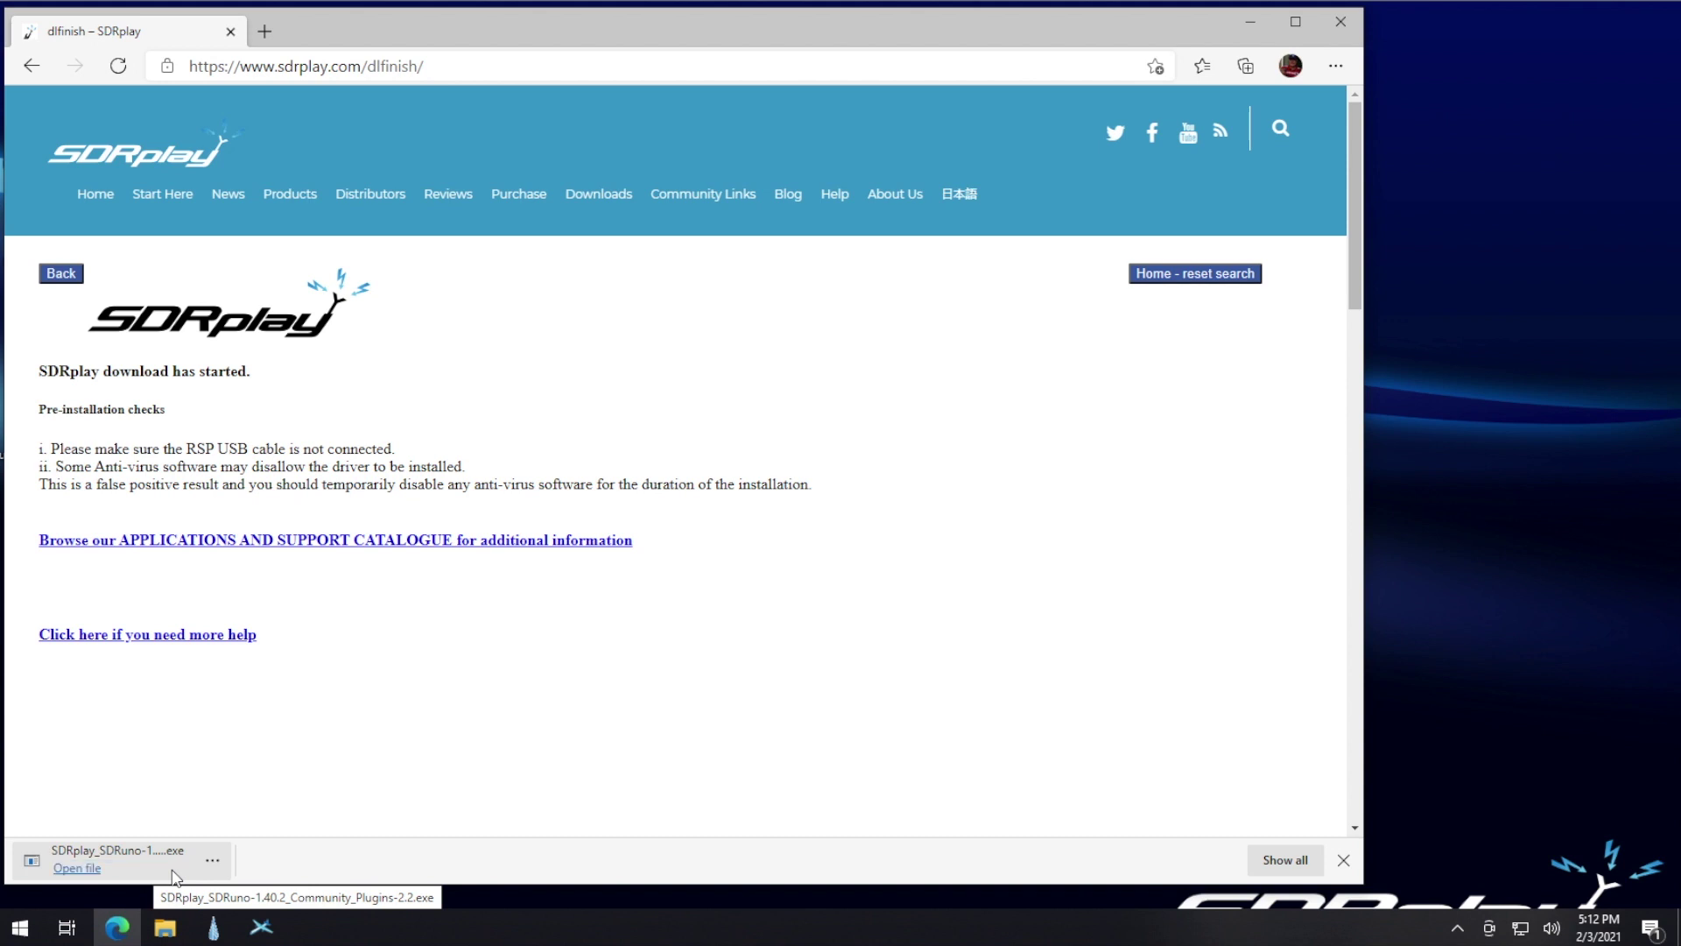
left_click(75, 869)
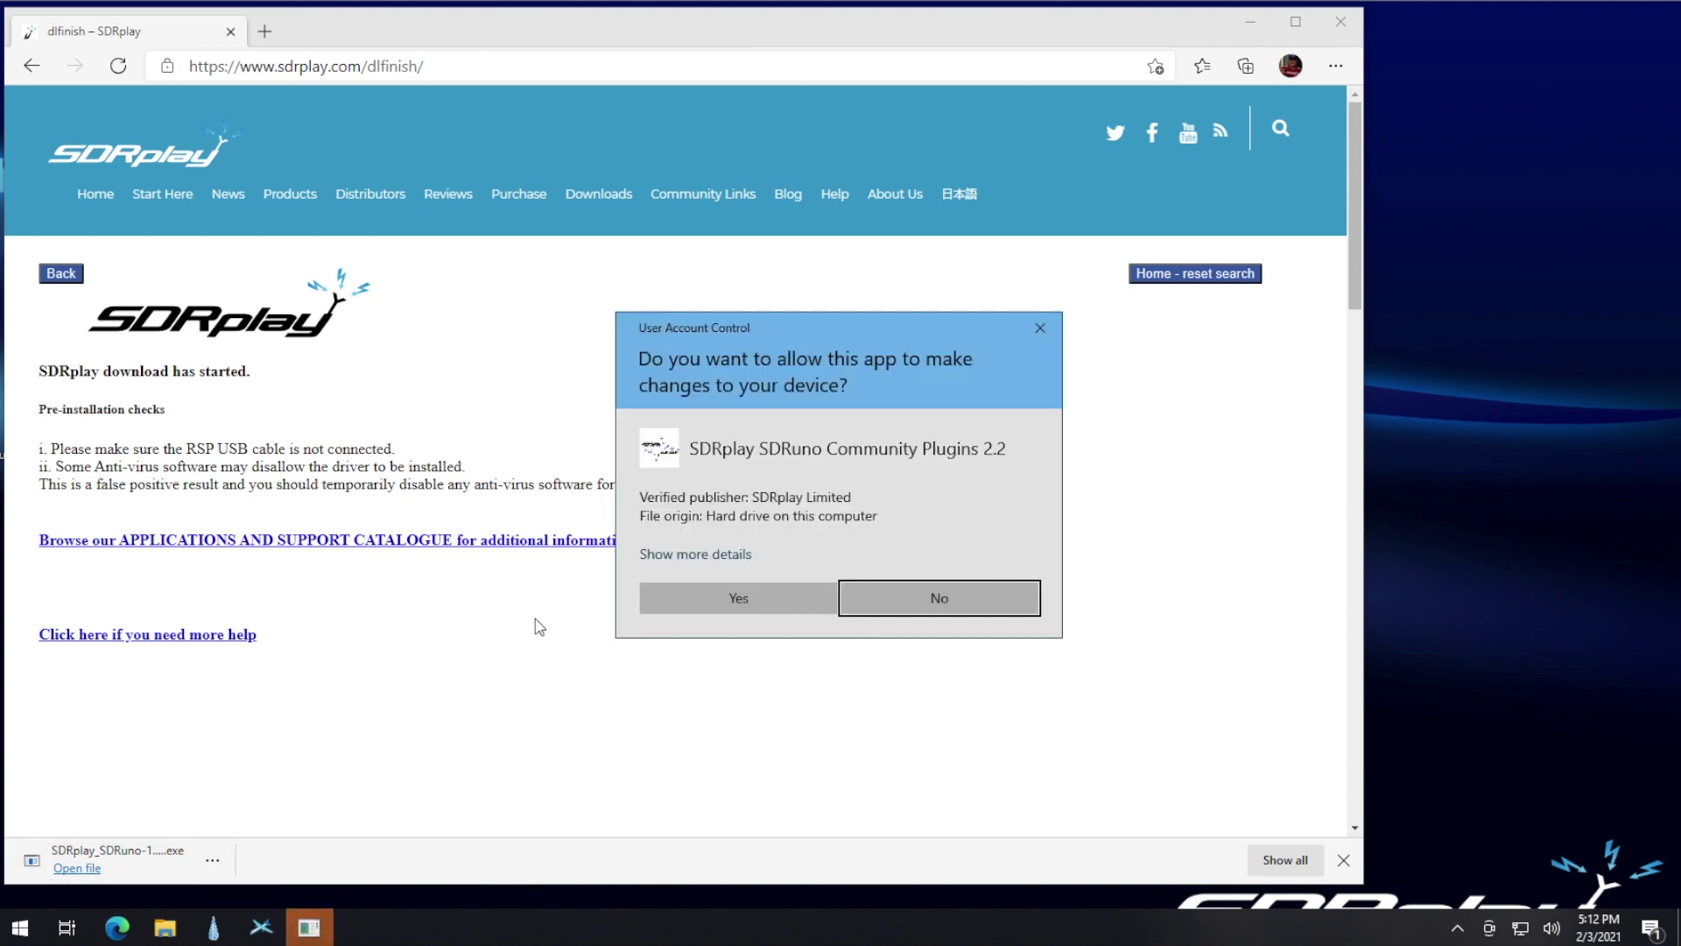
left_click(745, 599)
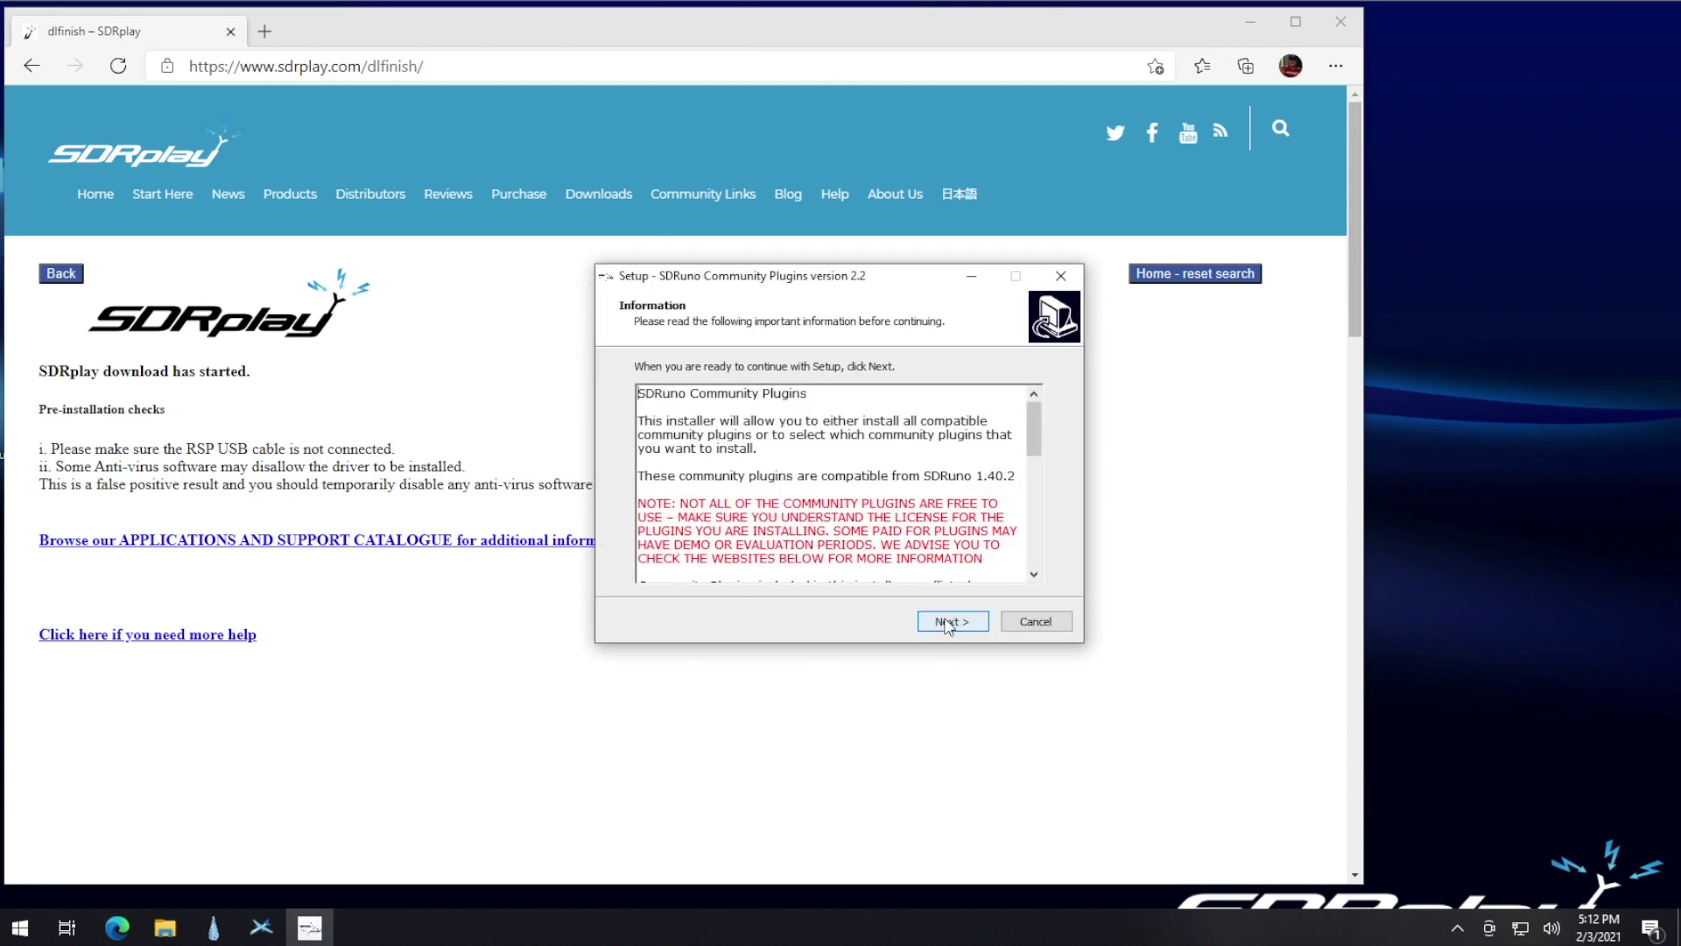
Install all four plugins, including Contour Shuttle, to the default CommunityPlugins folder and finish setup
left_click(946, 623)
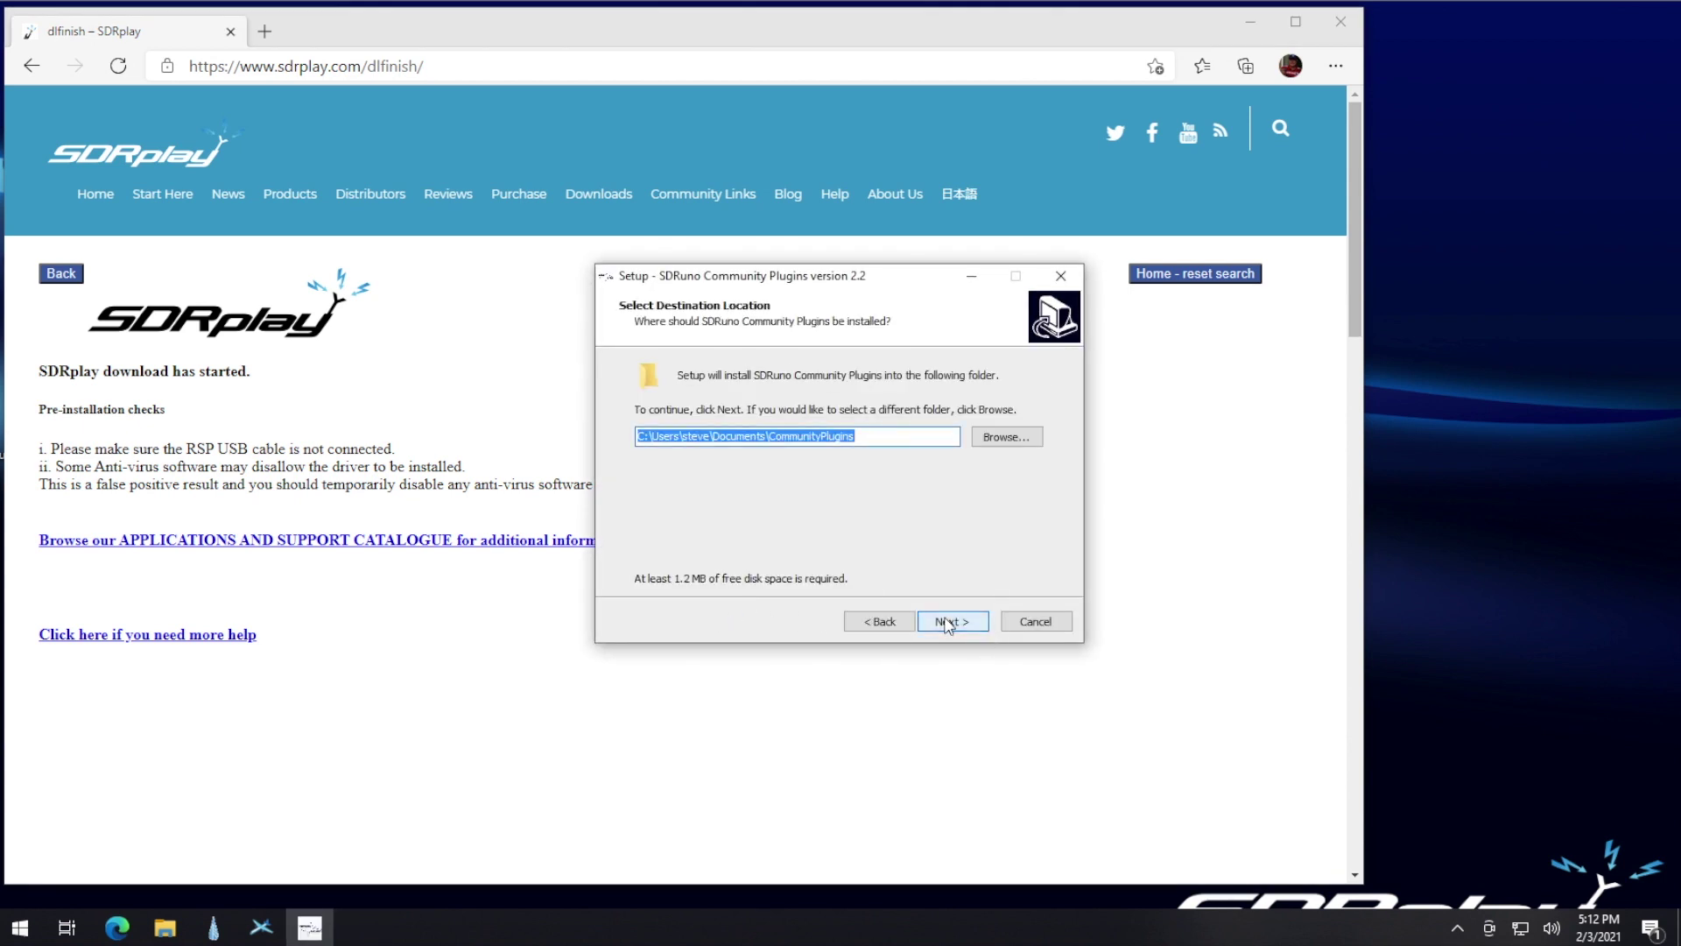
left_click(946, 622)
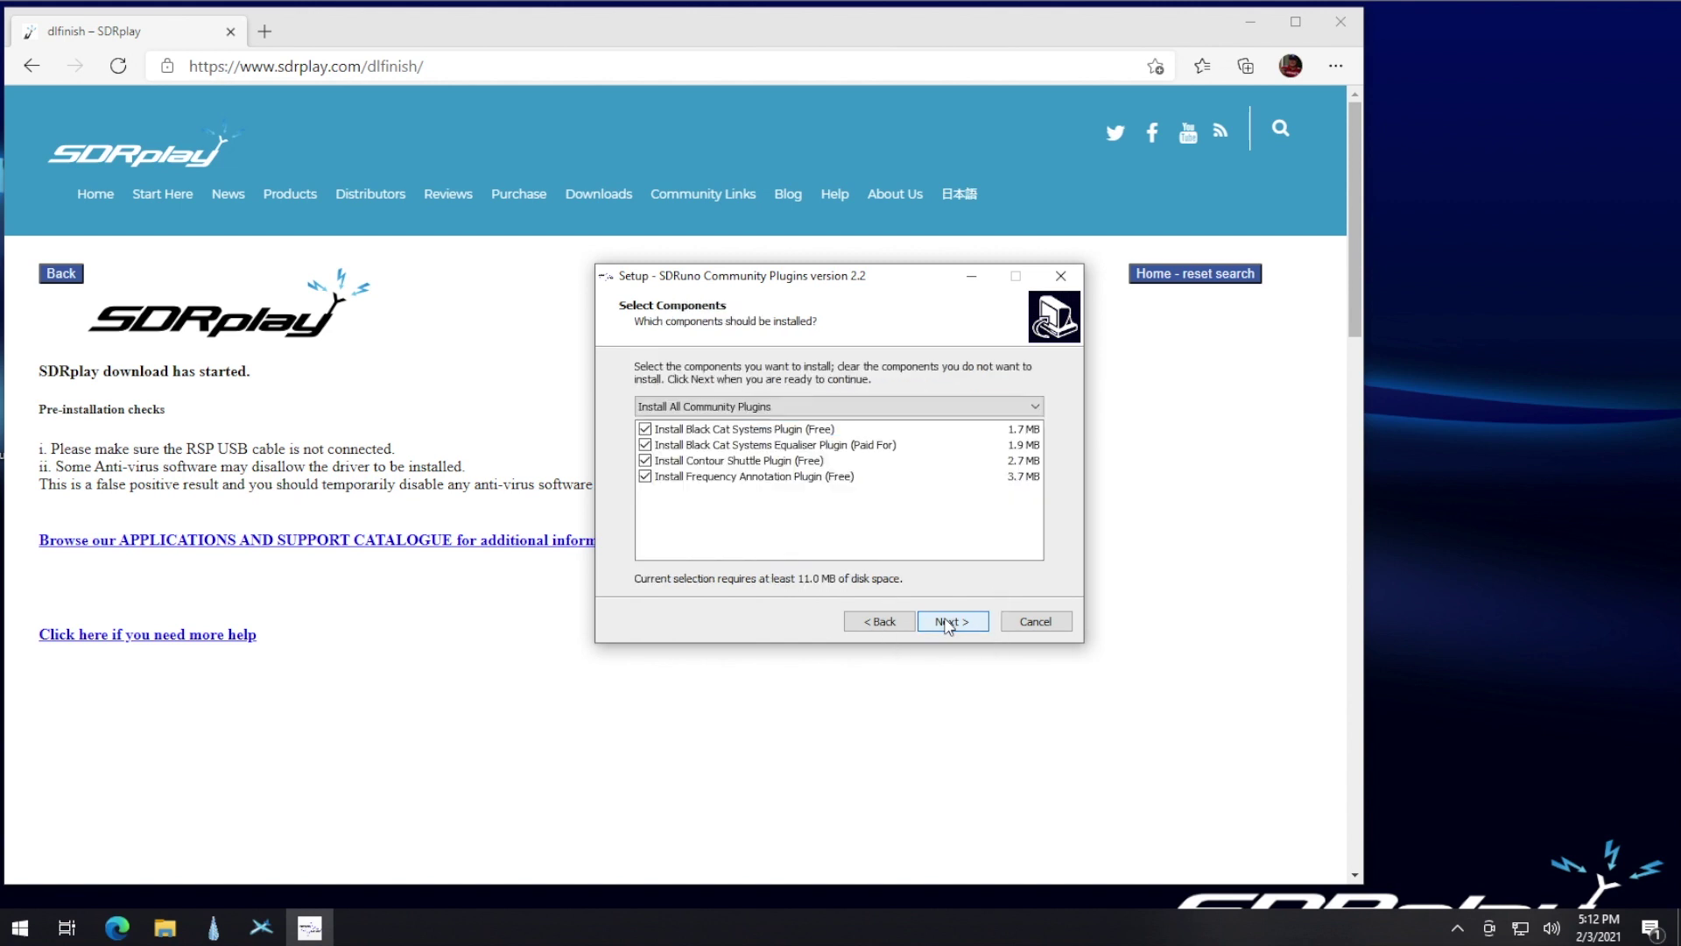
left_click(946, 622)
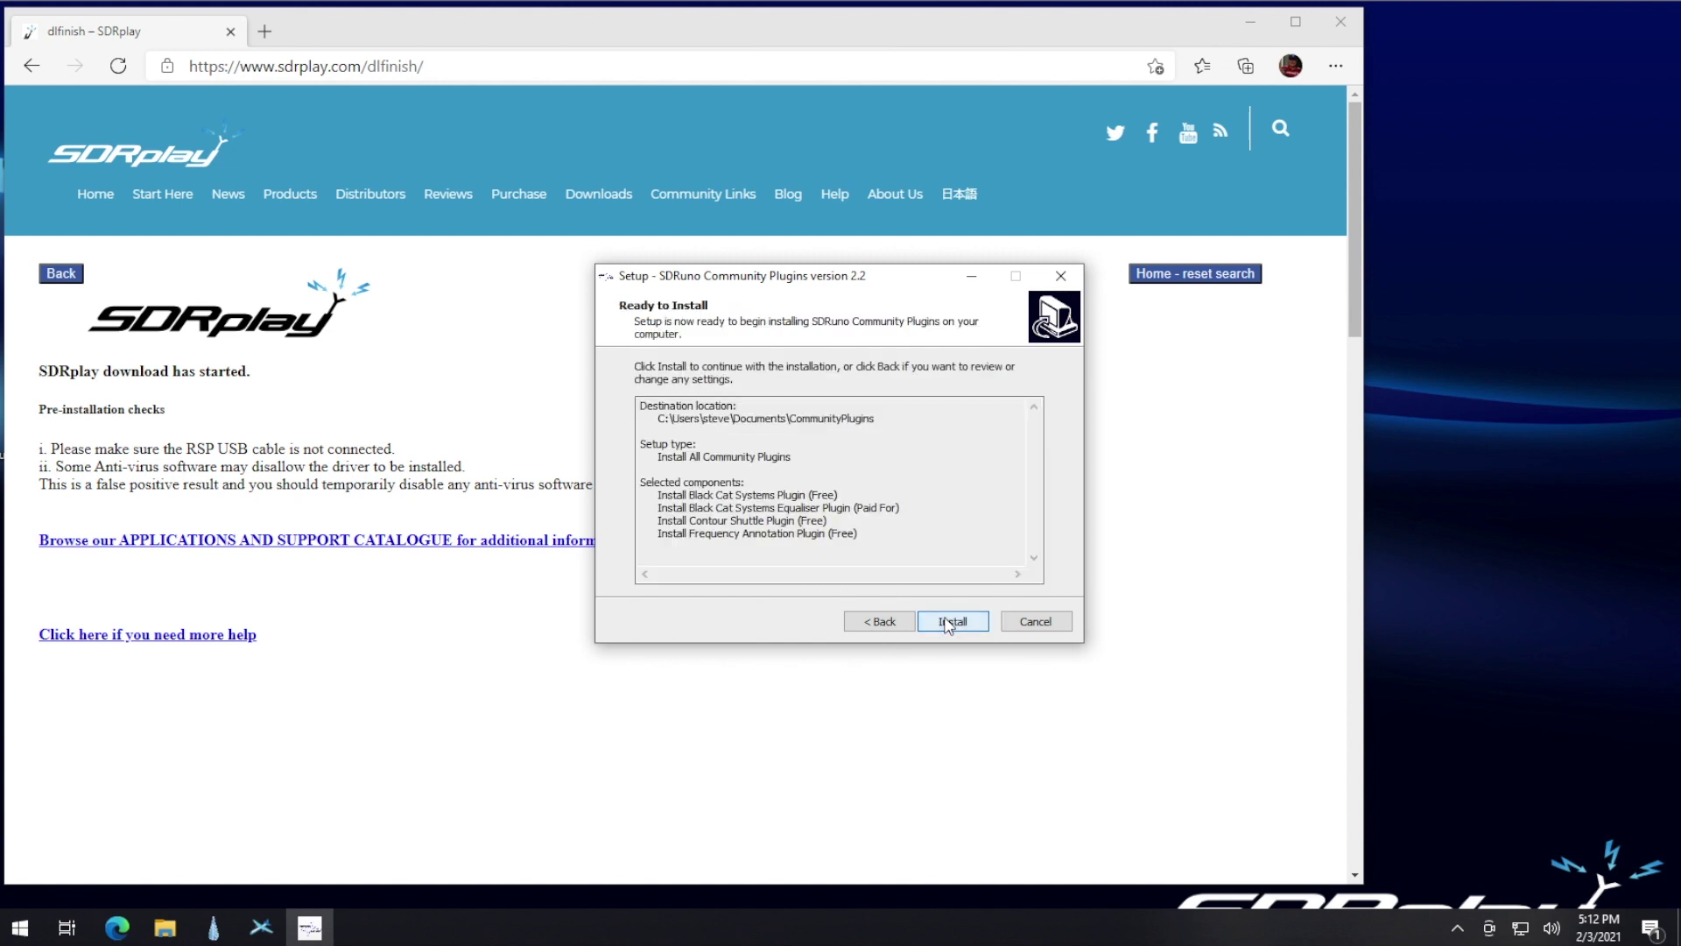
left_click(947, 623)
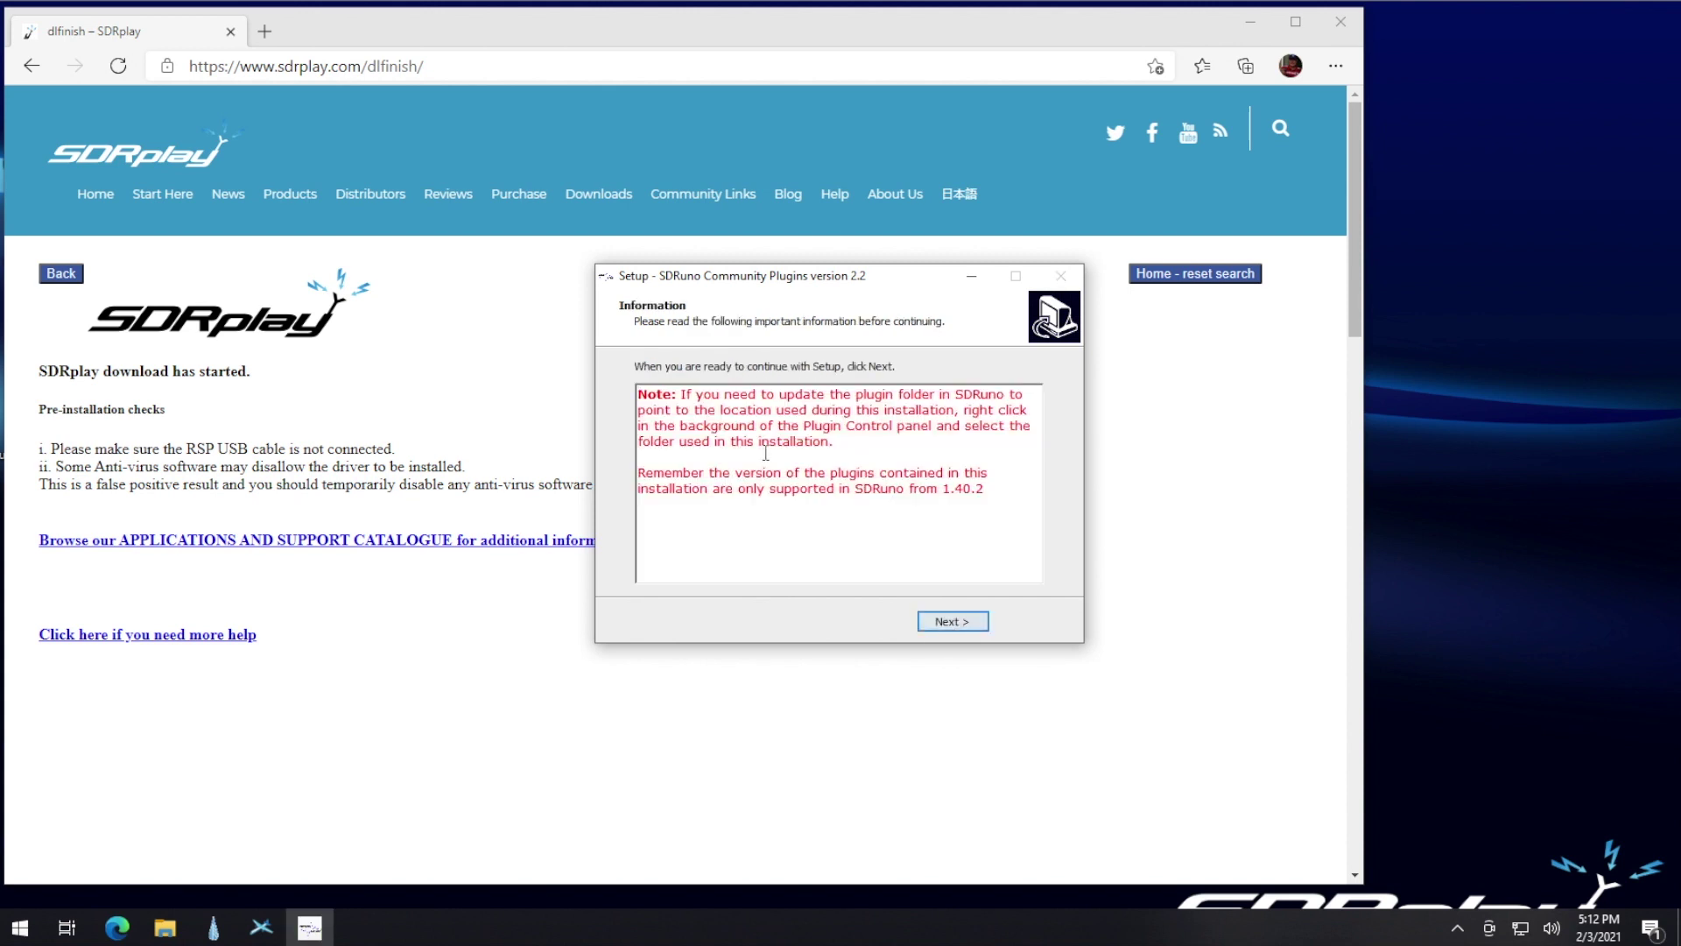
left_click(946, 622)
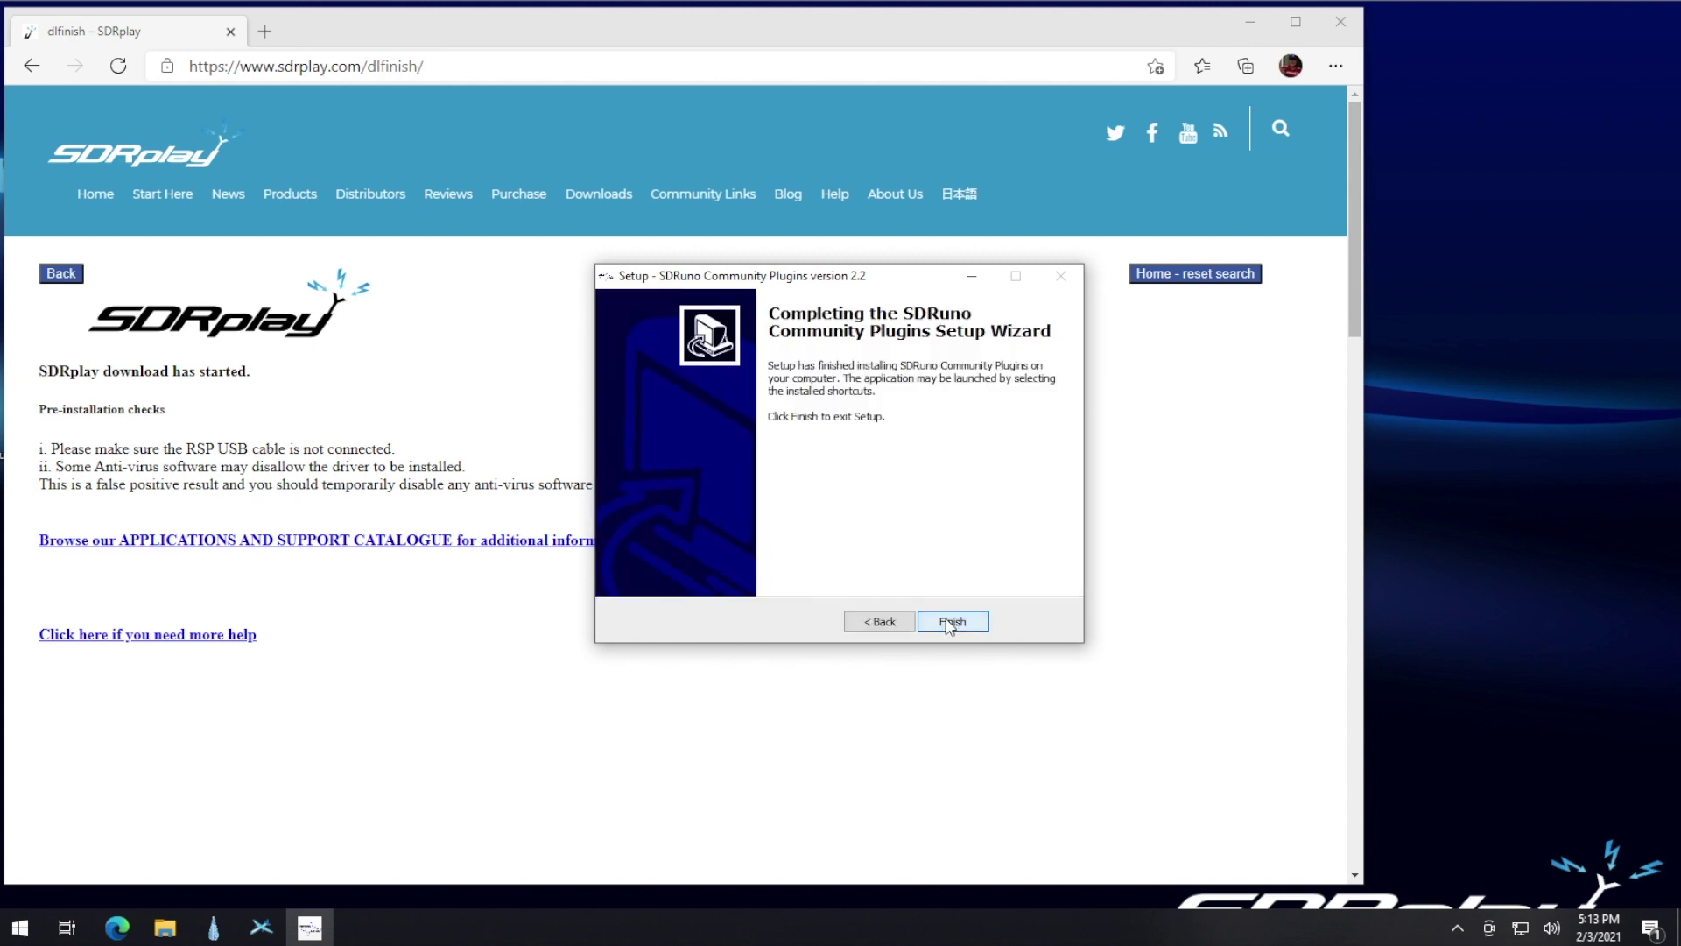
left_click(953, 622)
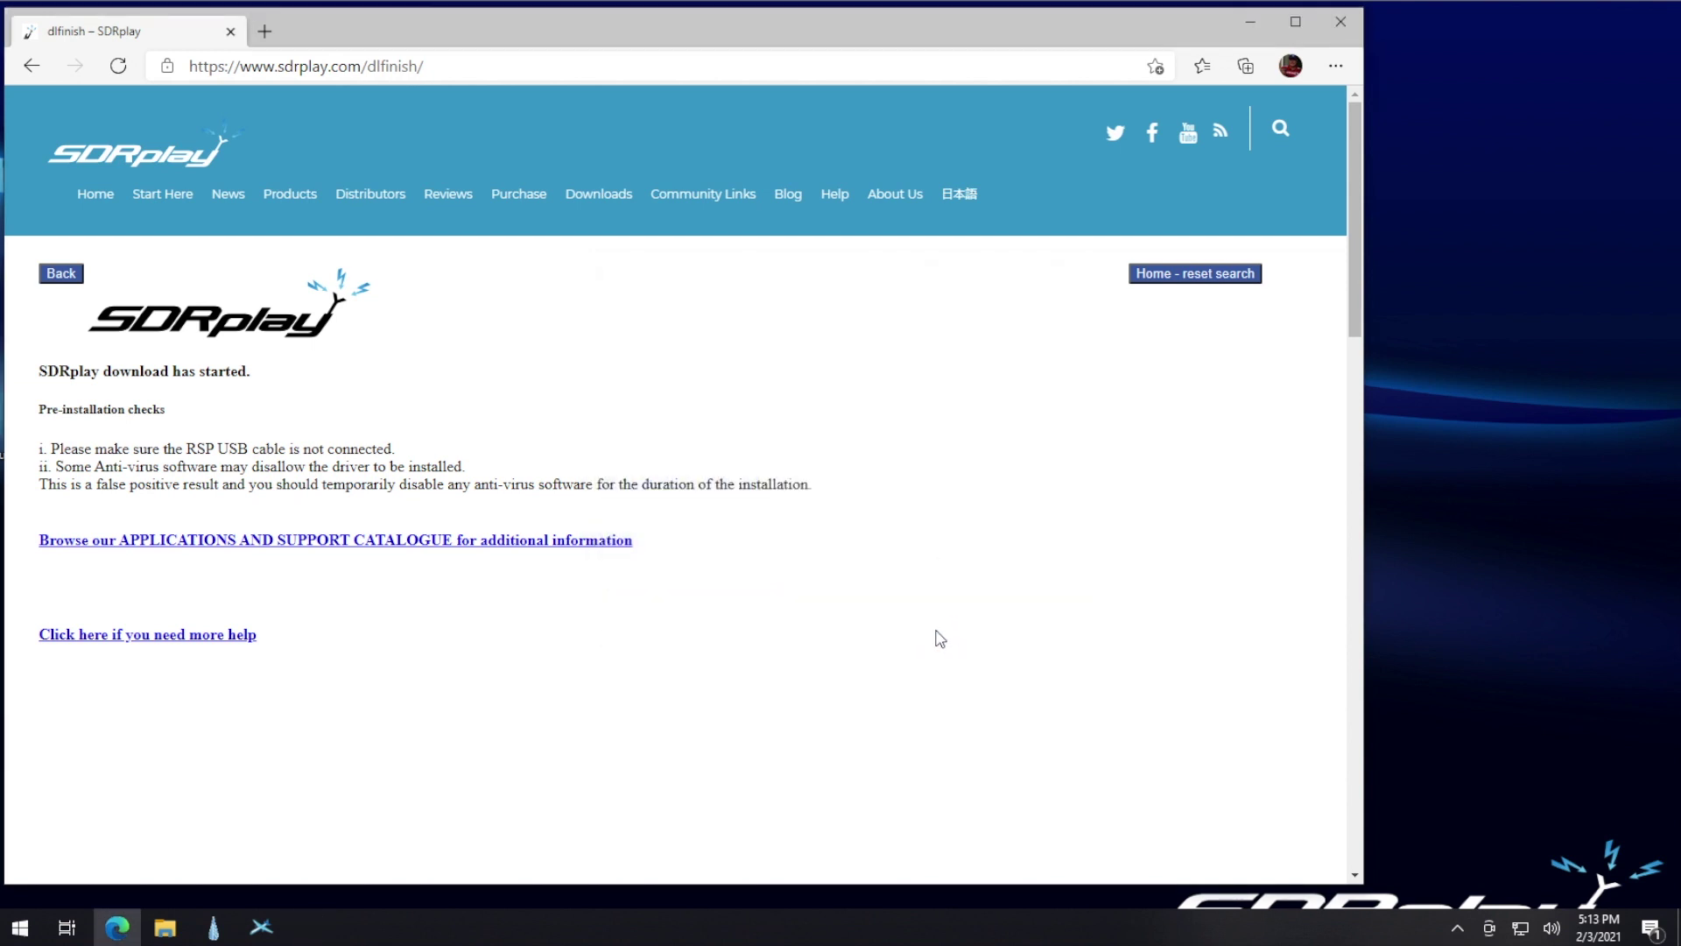
Close Edge and start SDRuno 1.40.2, bringing up its plugin list
left_click(1341, 21)
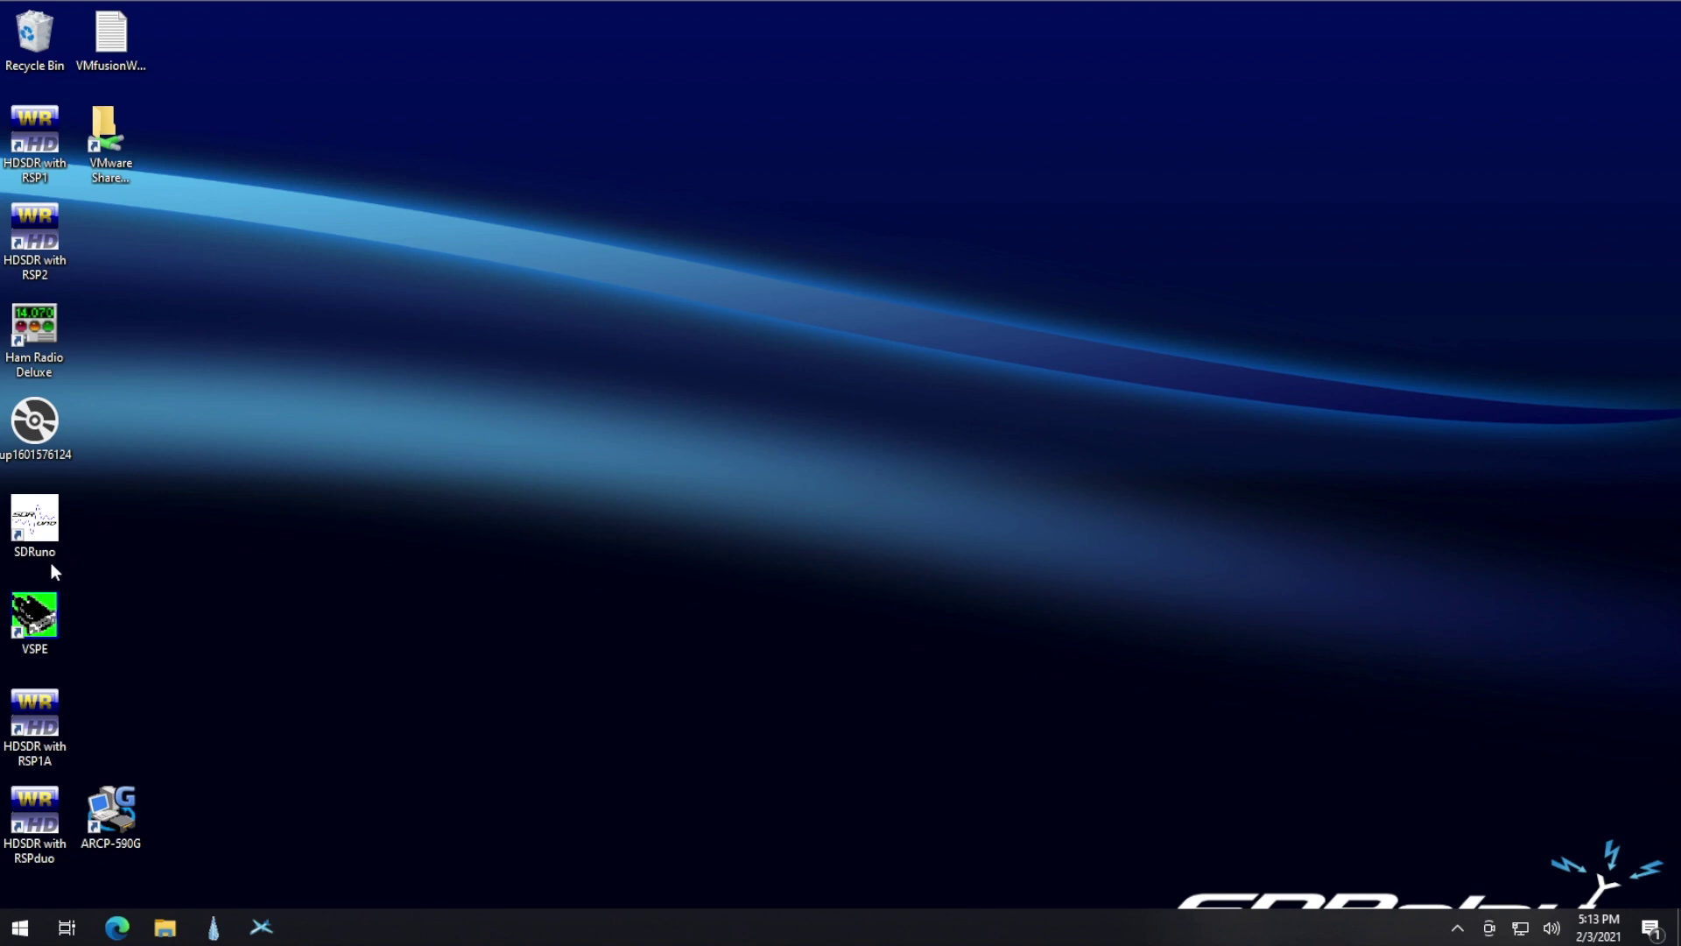
double_click(33, 530)
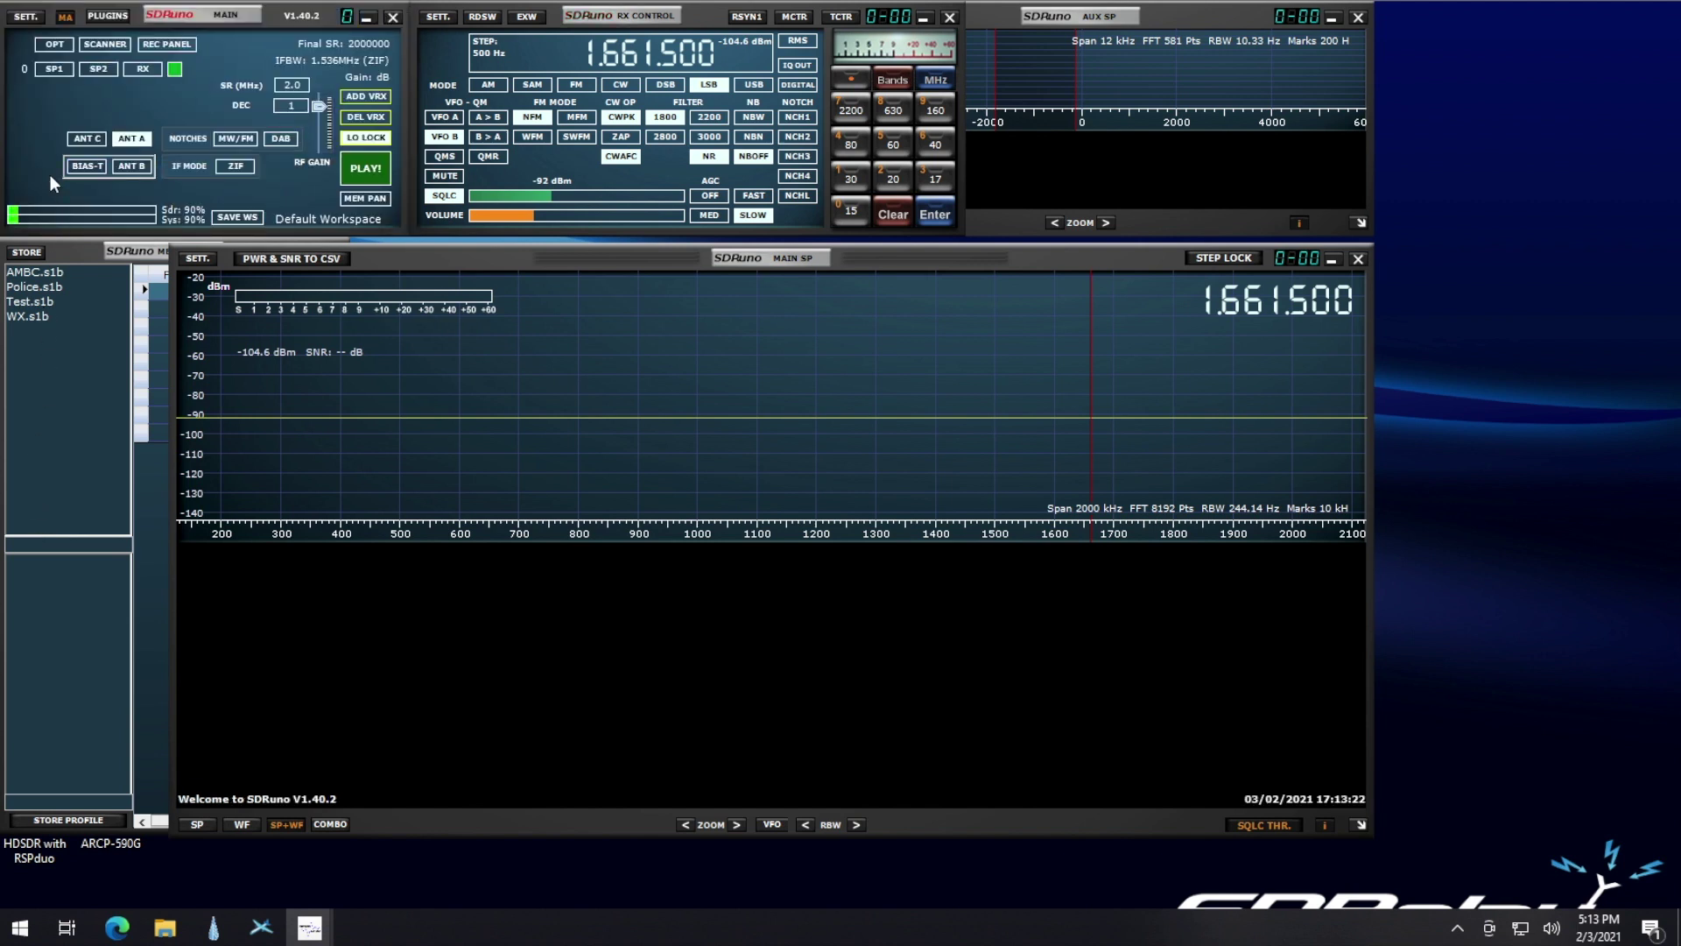
left_click(106, 14)
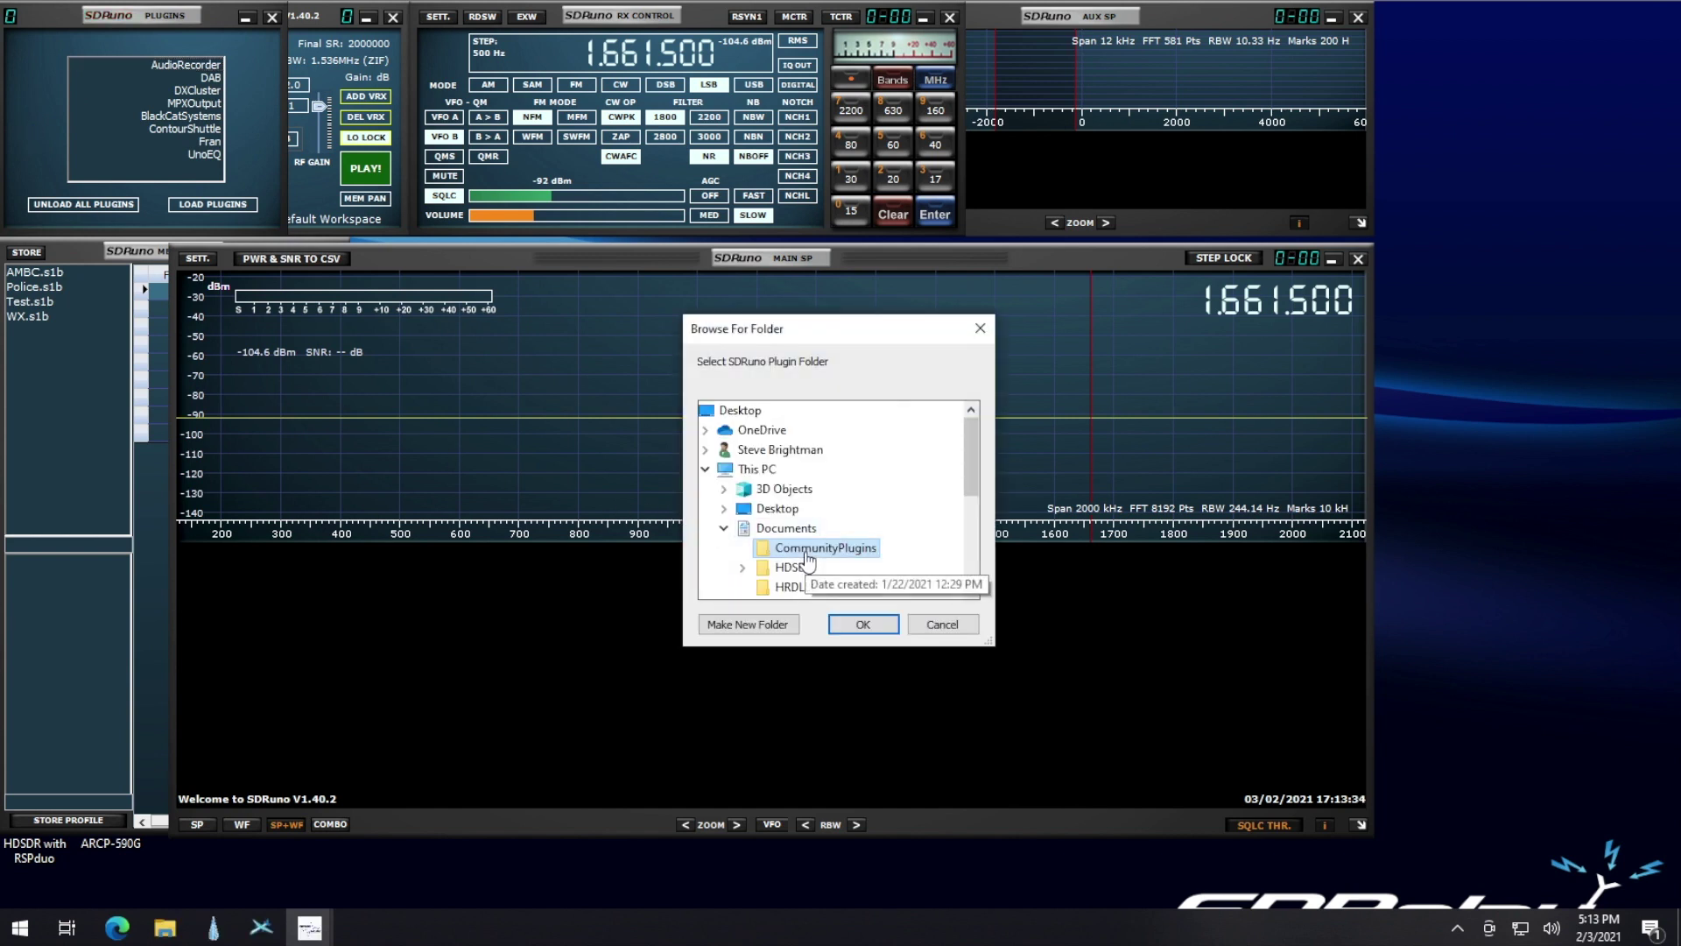
Dismiss the folder chooser, load the ContourShuttle plugin and select the Shuttle Express device
left_click(935, 625)
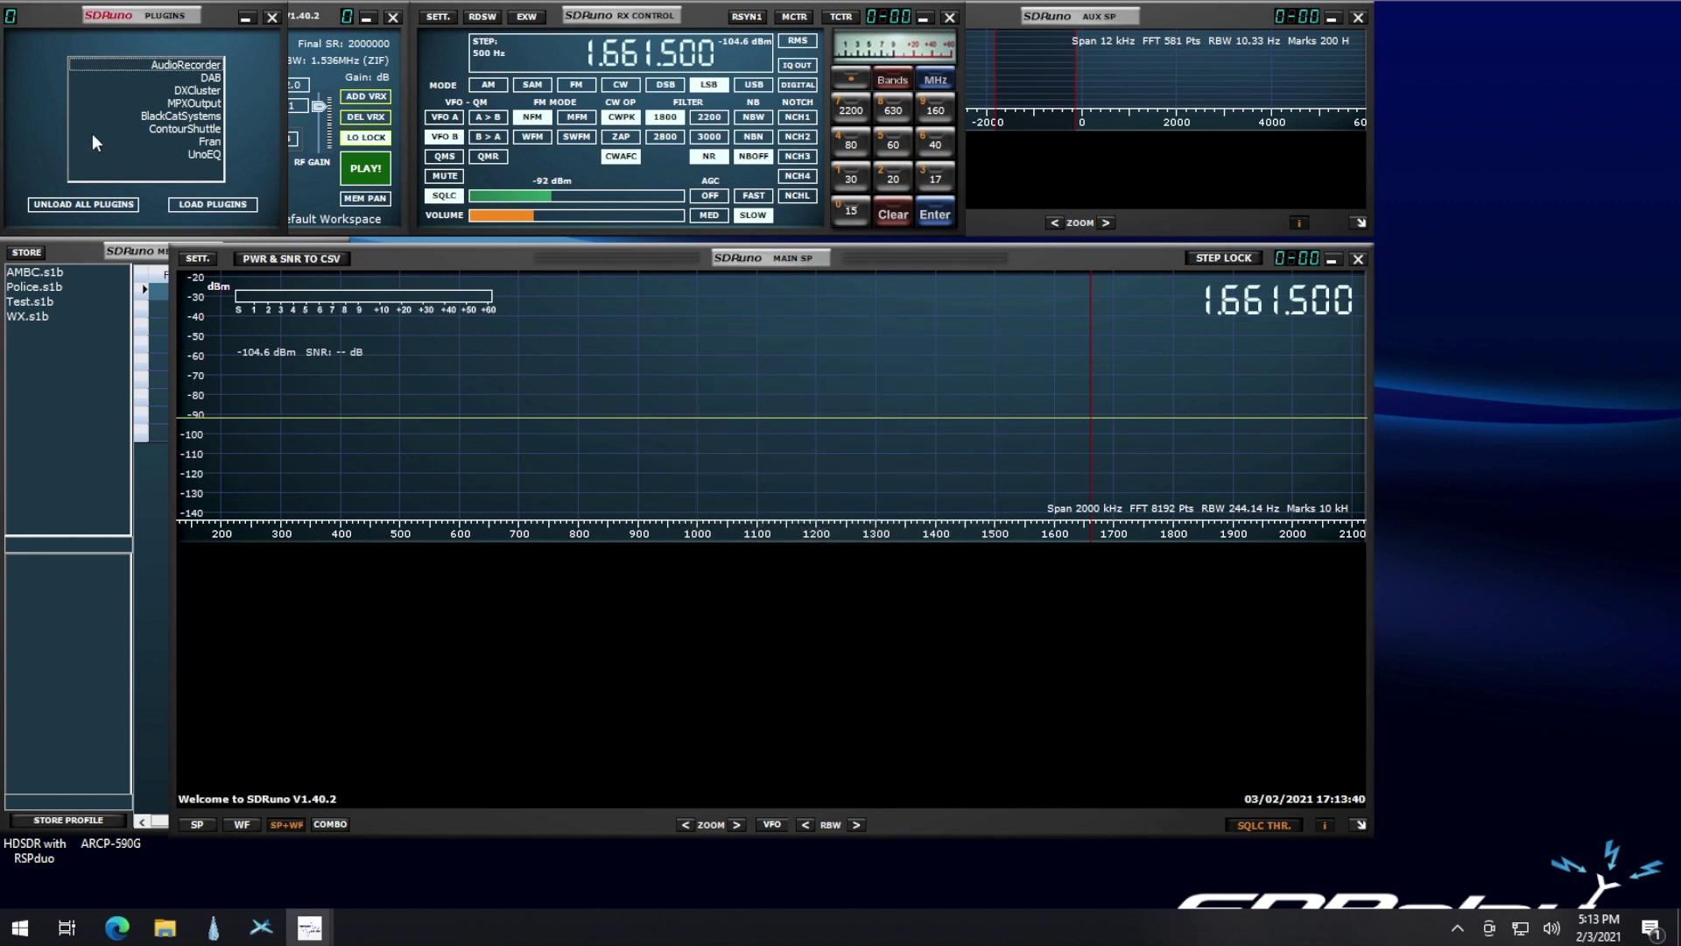
left_click(165, 130)
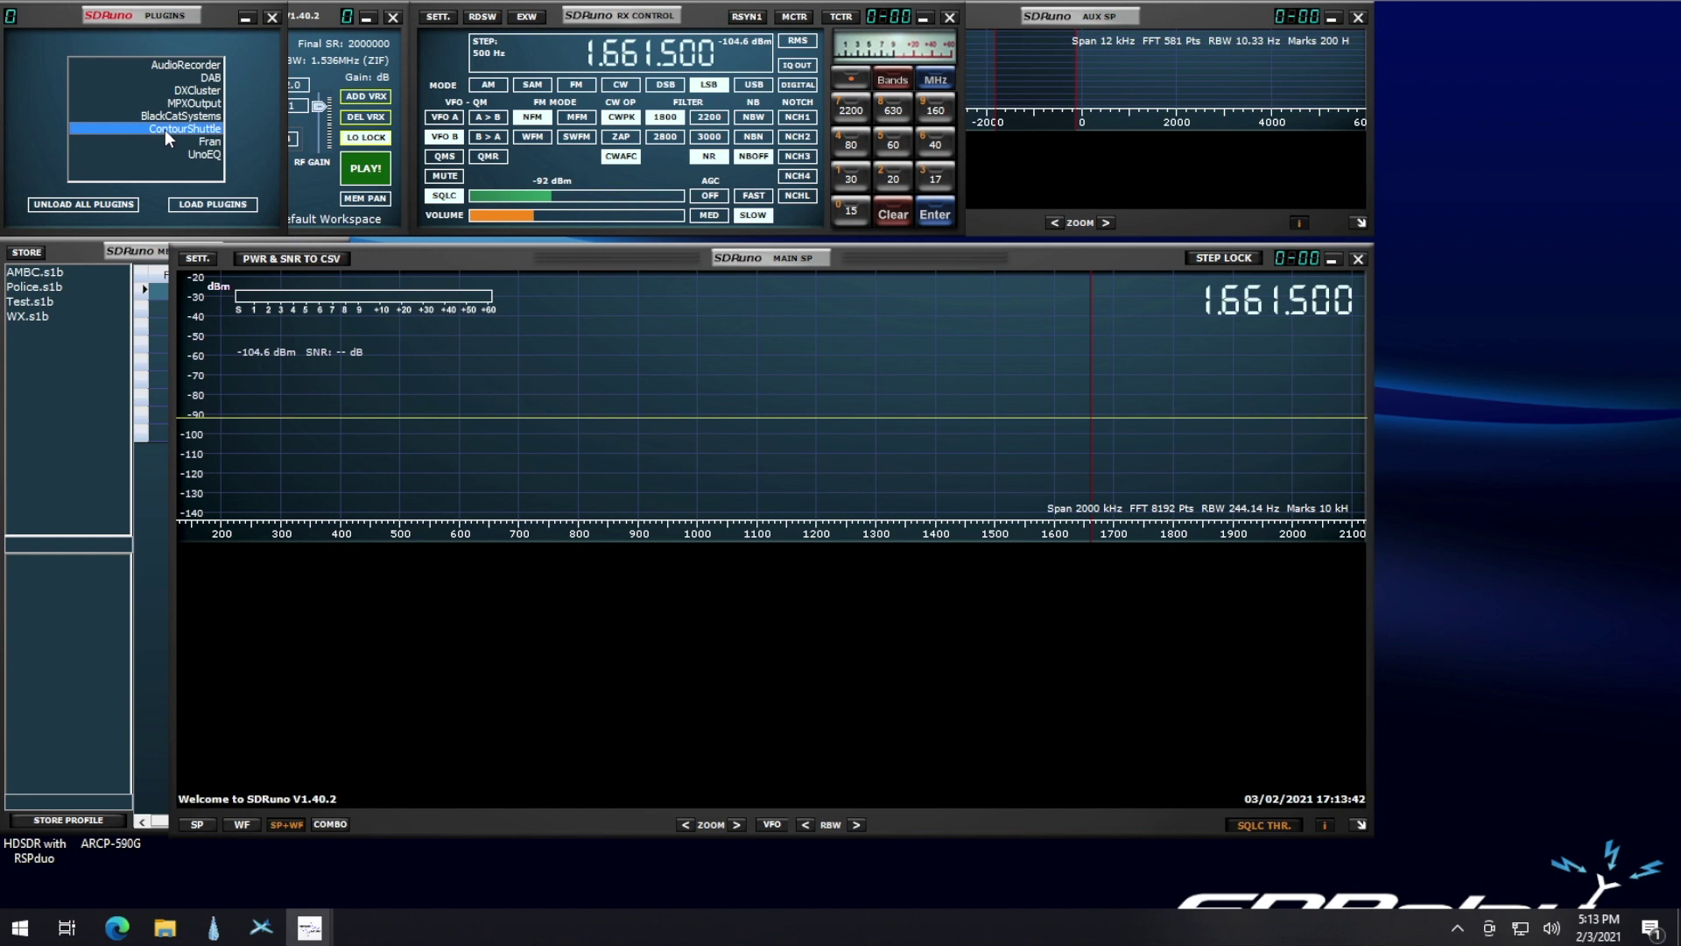
left_click(202, 203)
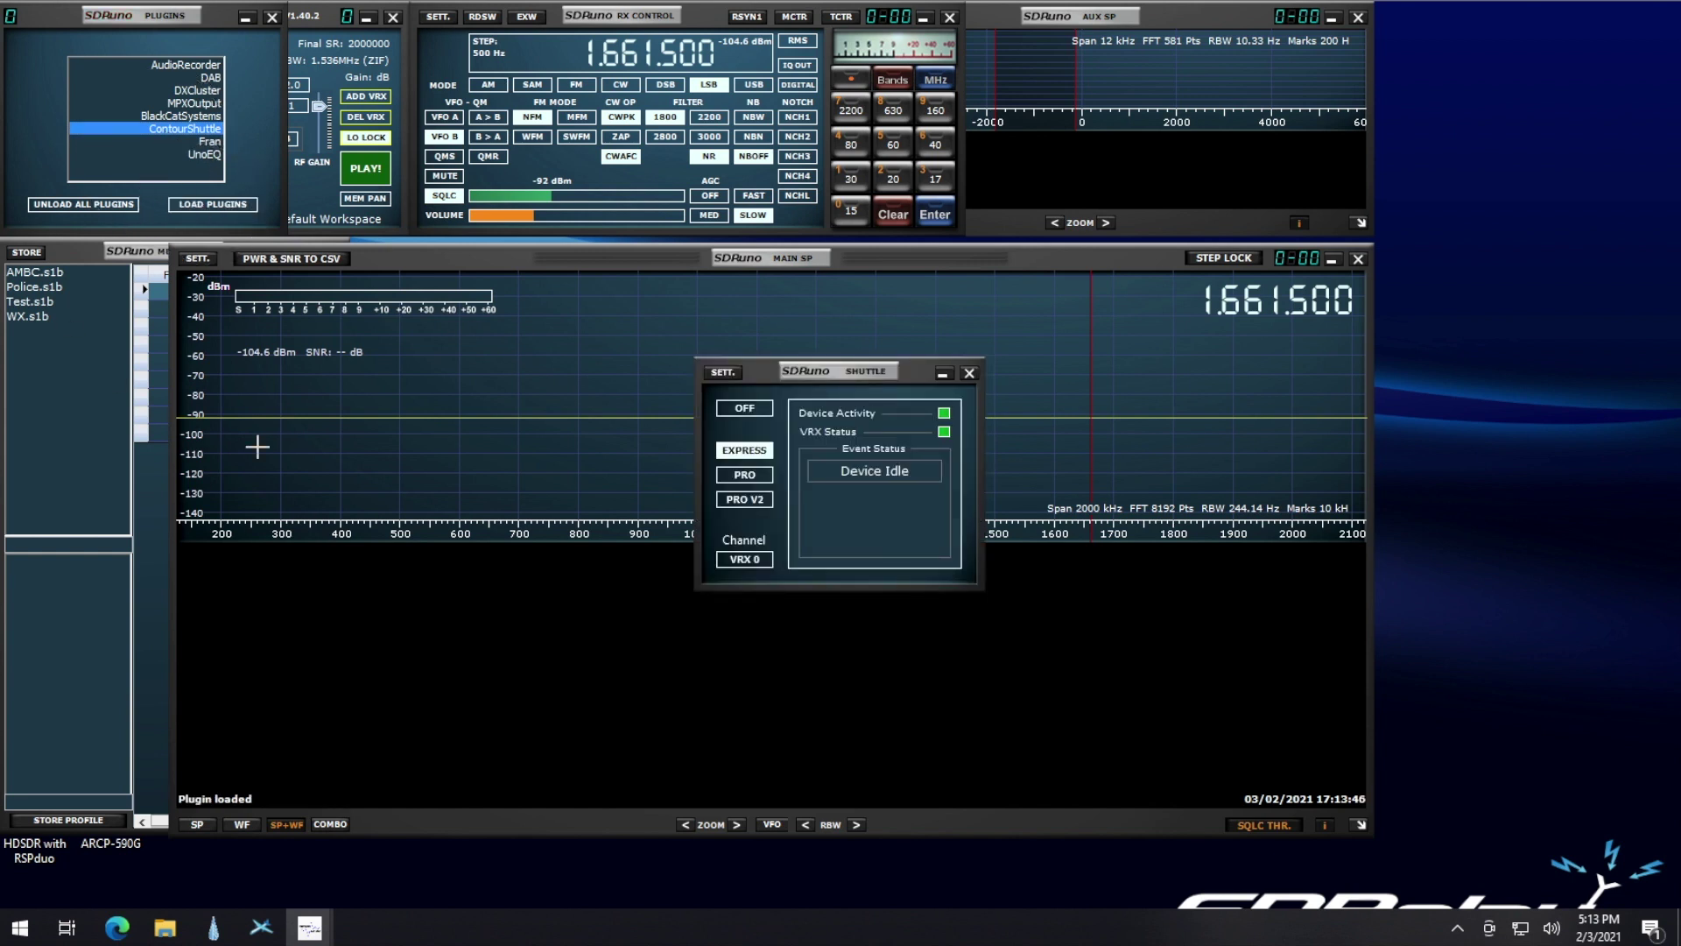
left_click(746, 455)
Get the Windows 2.13.3 Shuttle driver and open cdi_shuttle_win_2.13.3.zip in File Explorer
left_click(721, 373)
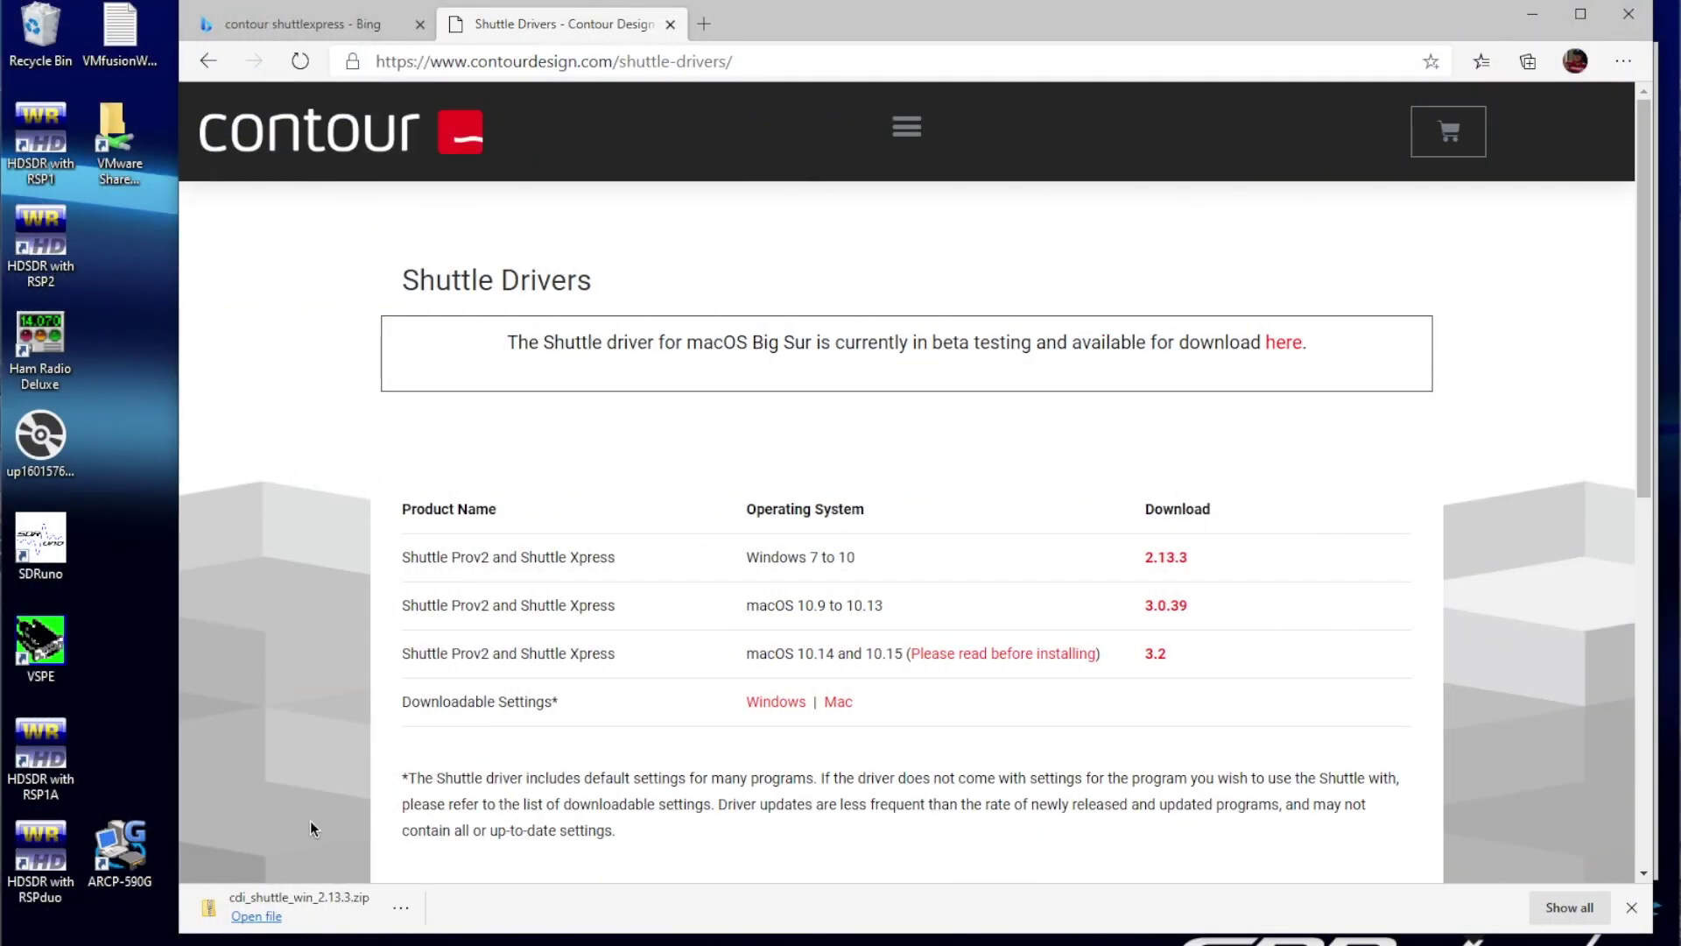
left_click(256, 916)
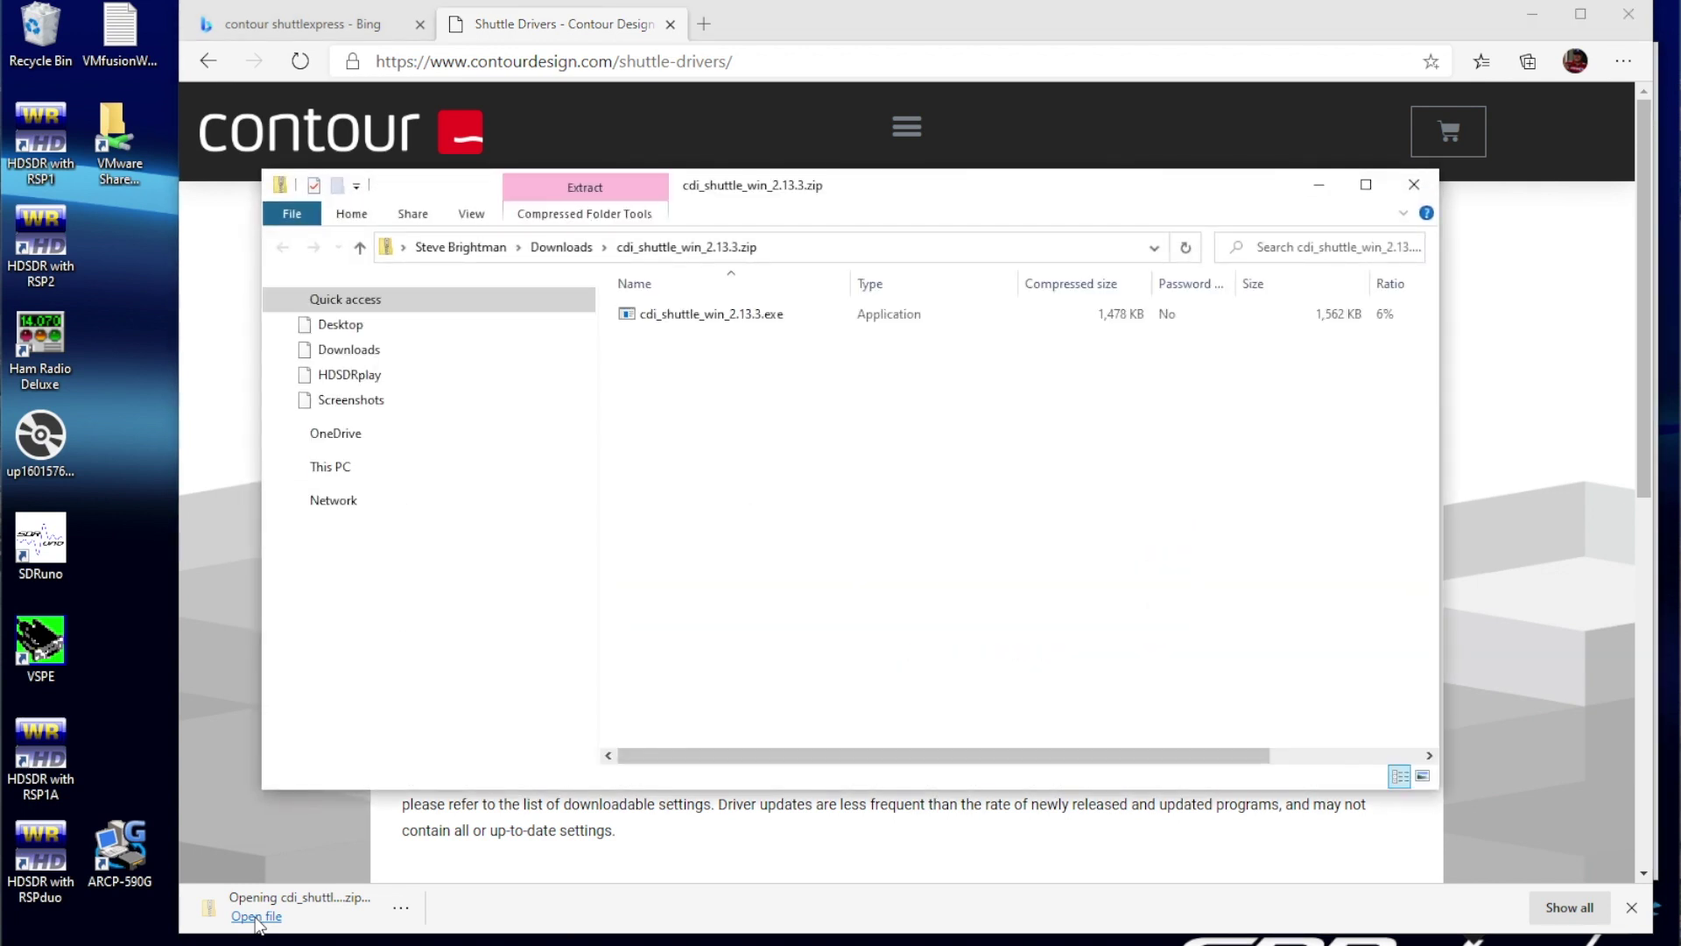
Select cdi_shuttle_win_2.13.3.exe in the zip, view the Extract options, and run the installer
left_click(692, 322)
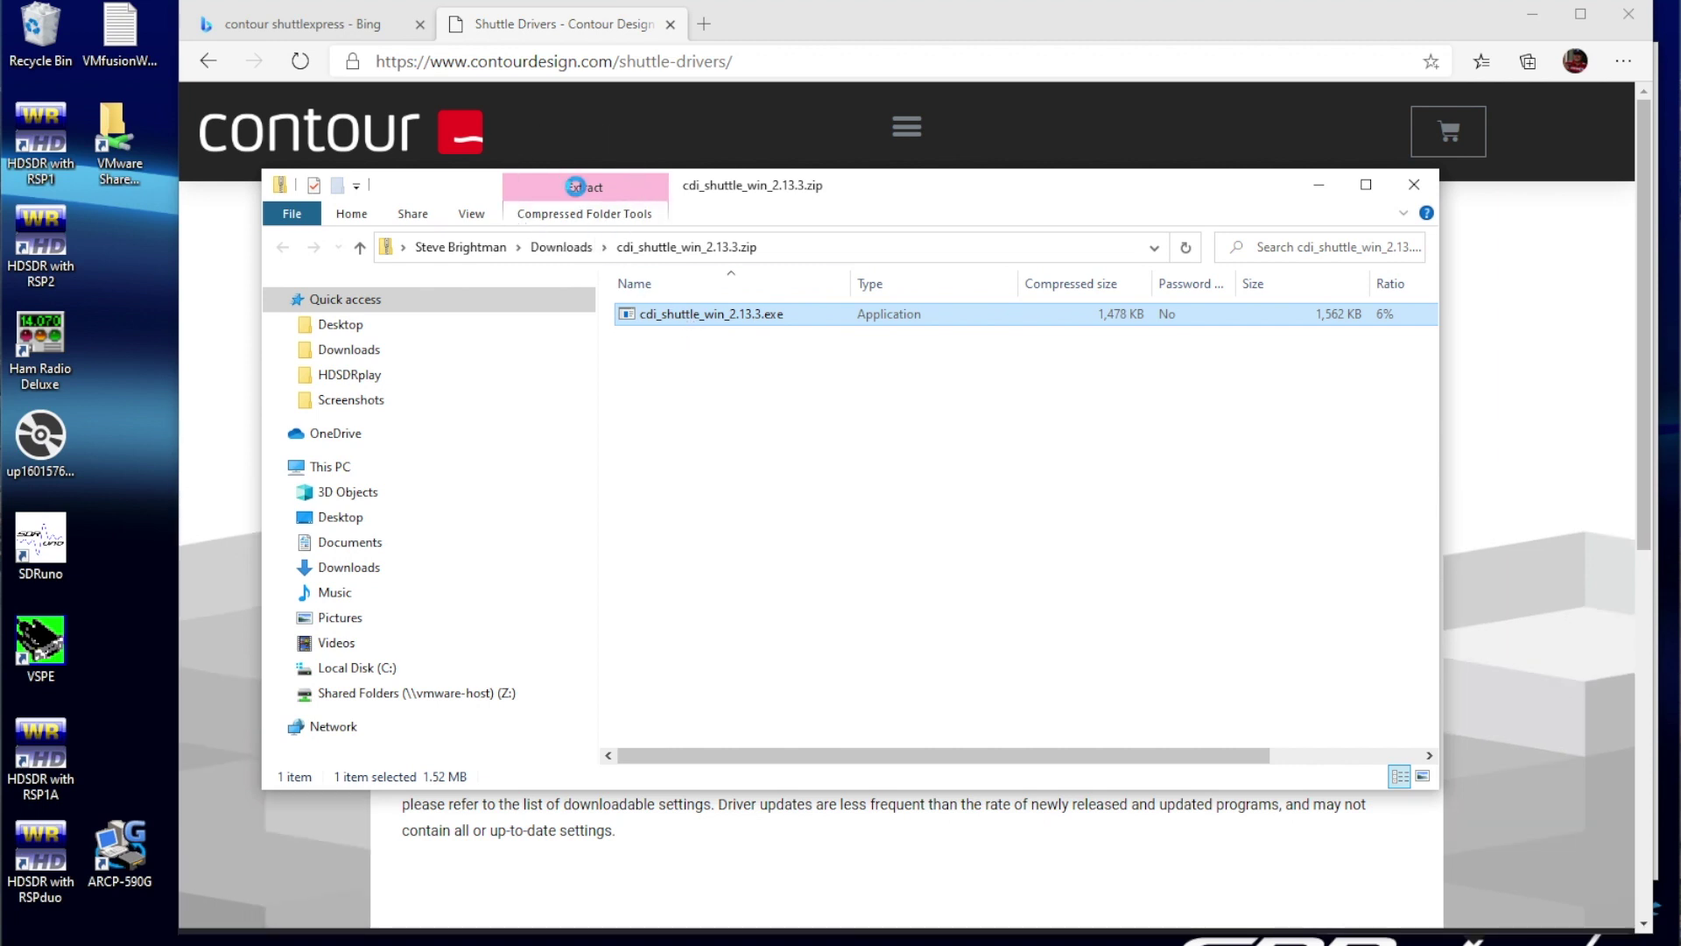
left_click(576, 187)
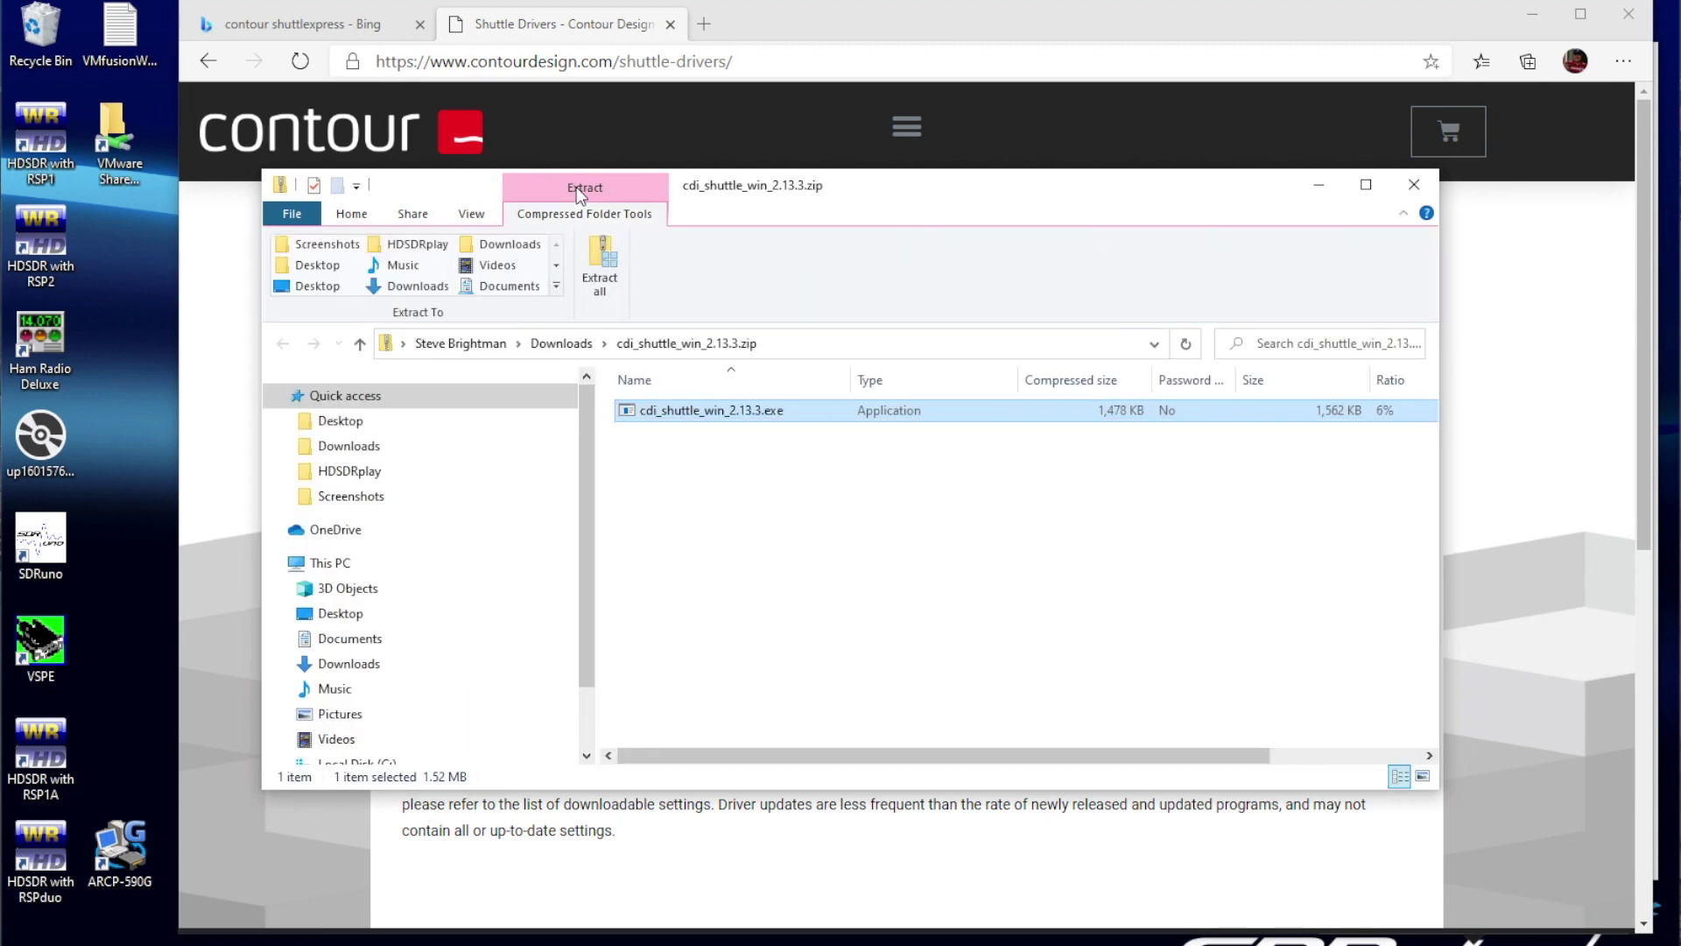
double_click(669, 420)
Allow the installer, accept the licence and install Contour Shuttle to C:\Program Files (x86)\Contour Shuttle
left_click(743, 708)
left_click(607, 599)
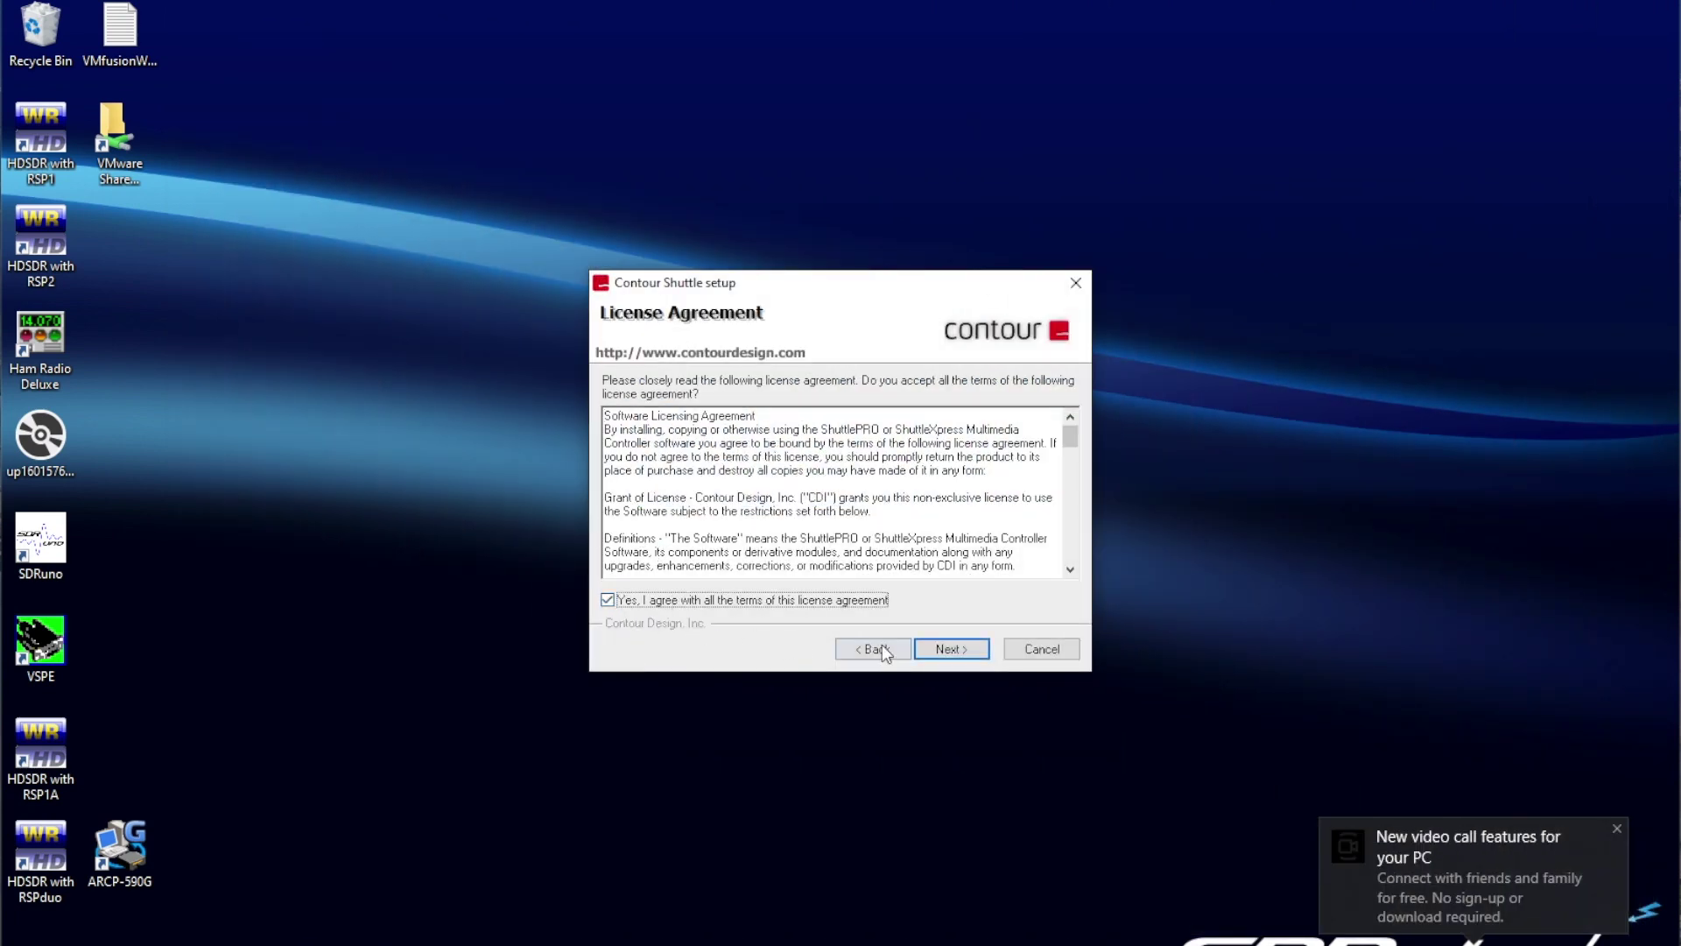
left_click(964, 648)
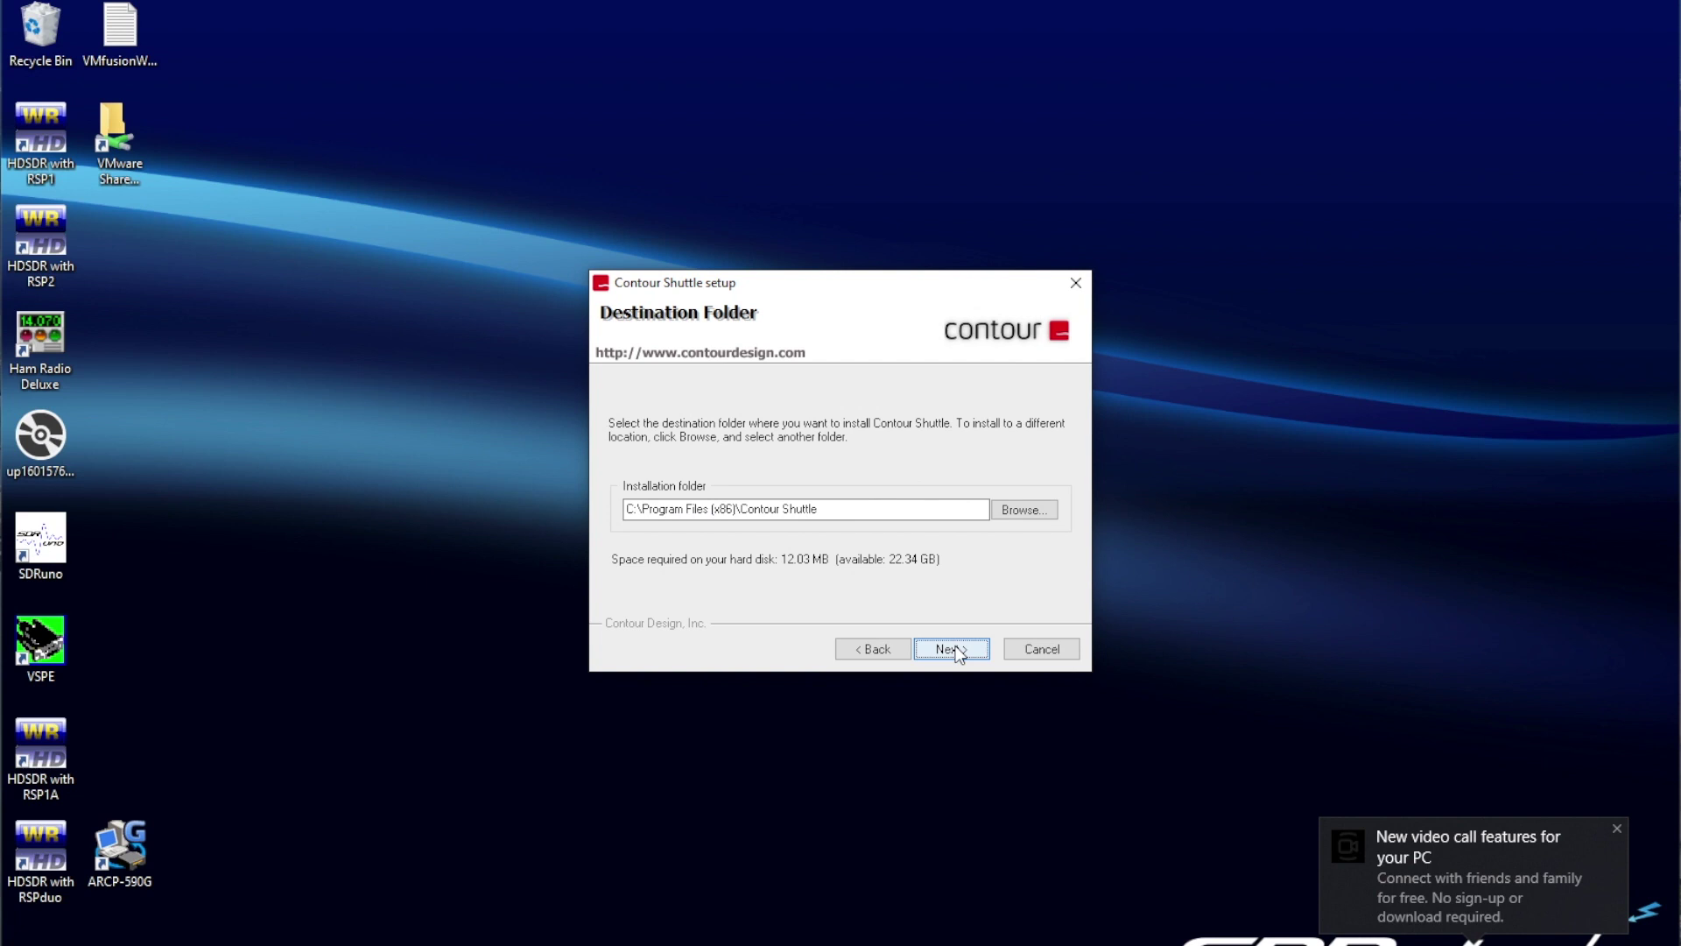
left_click(958, 651)
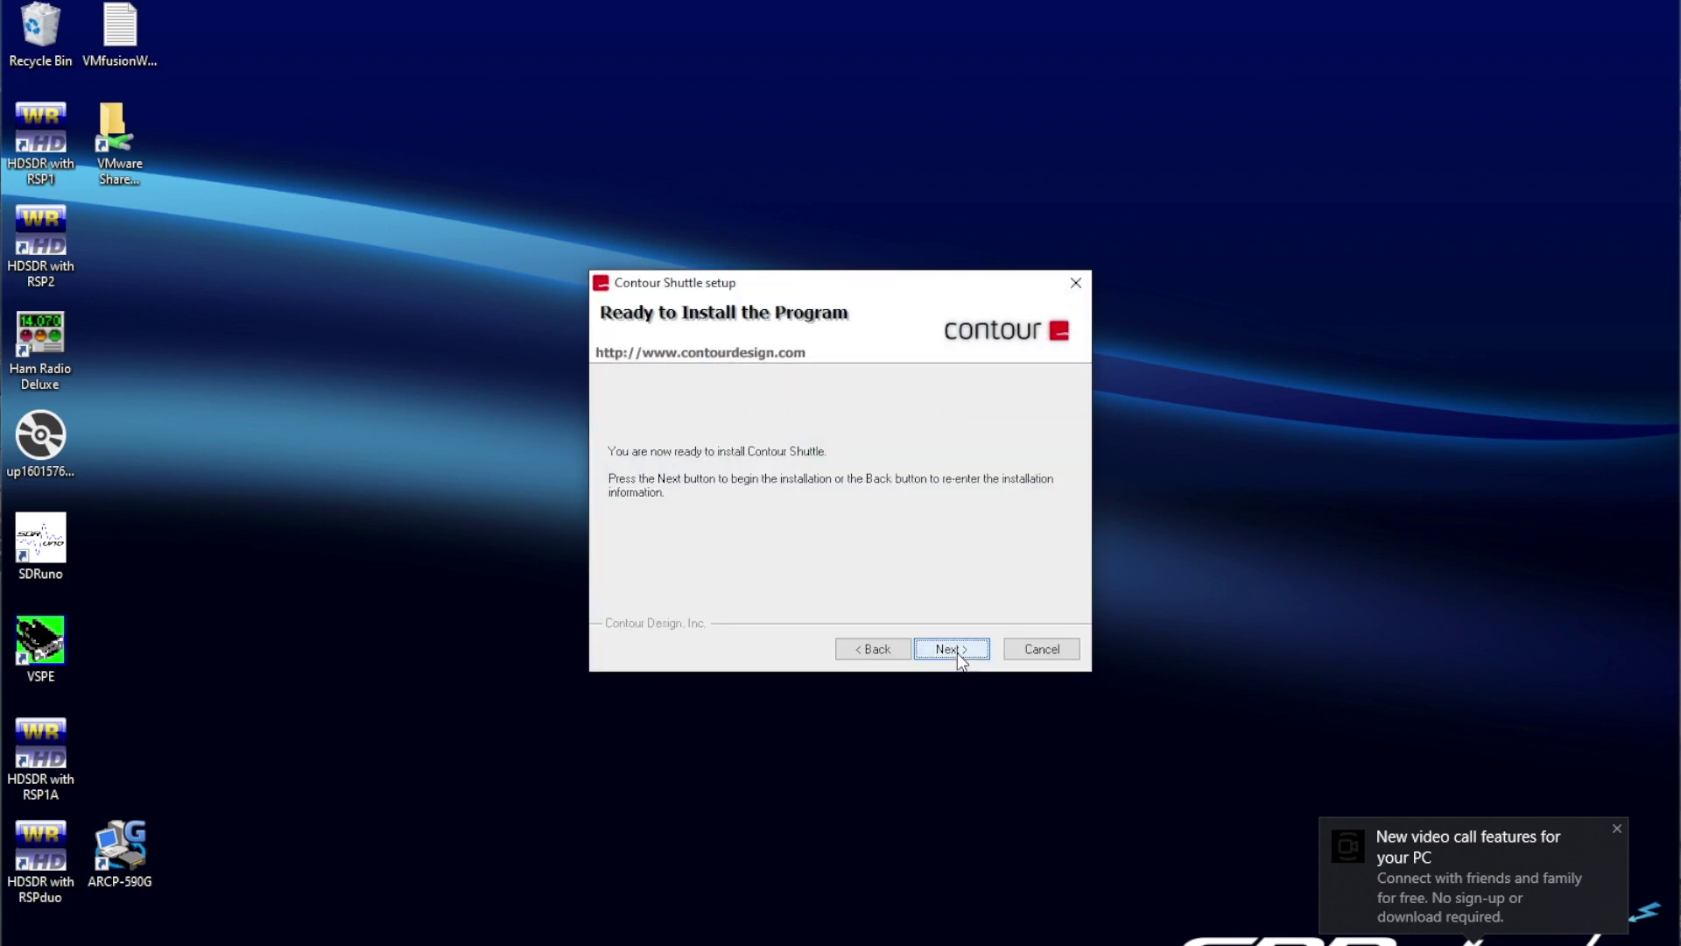
left_click(958, 653)
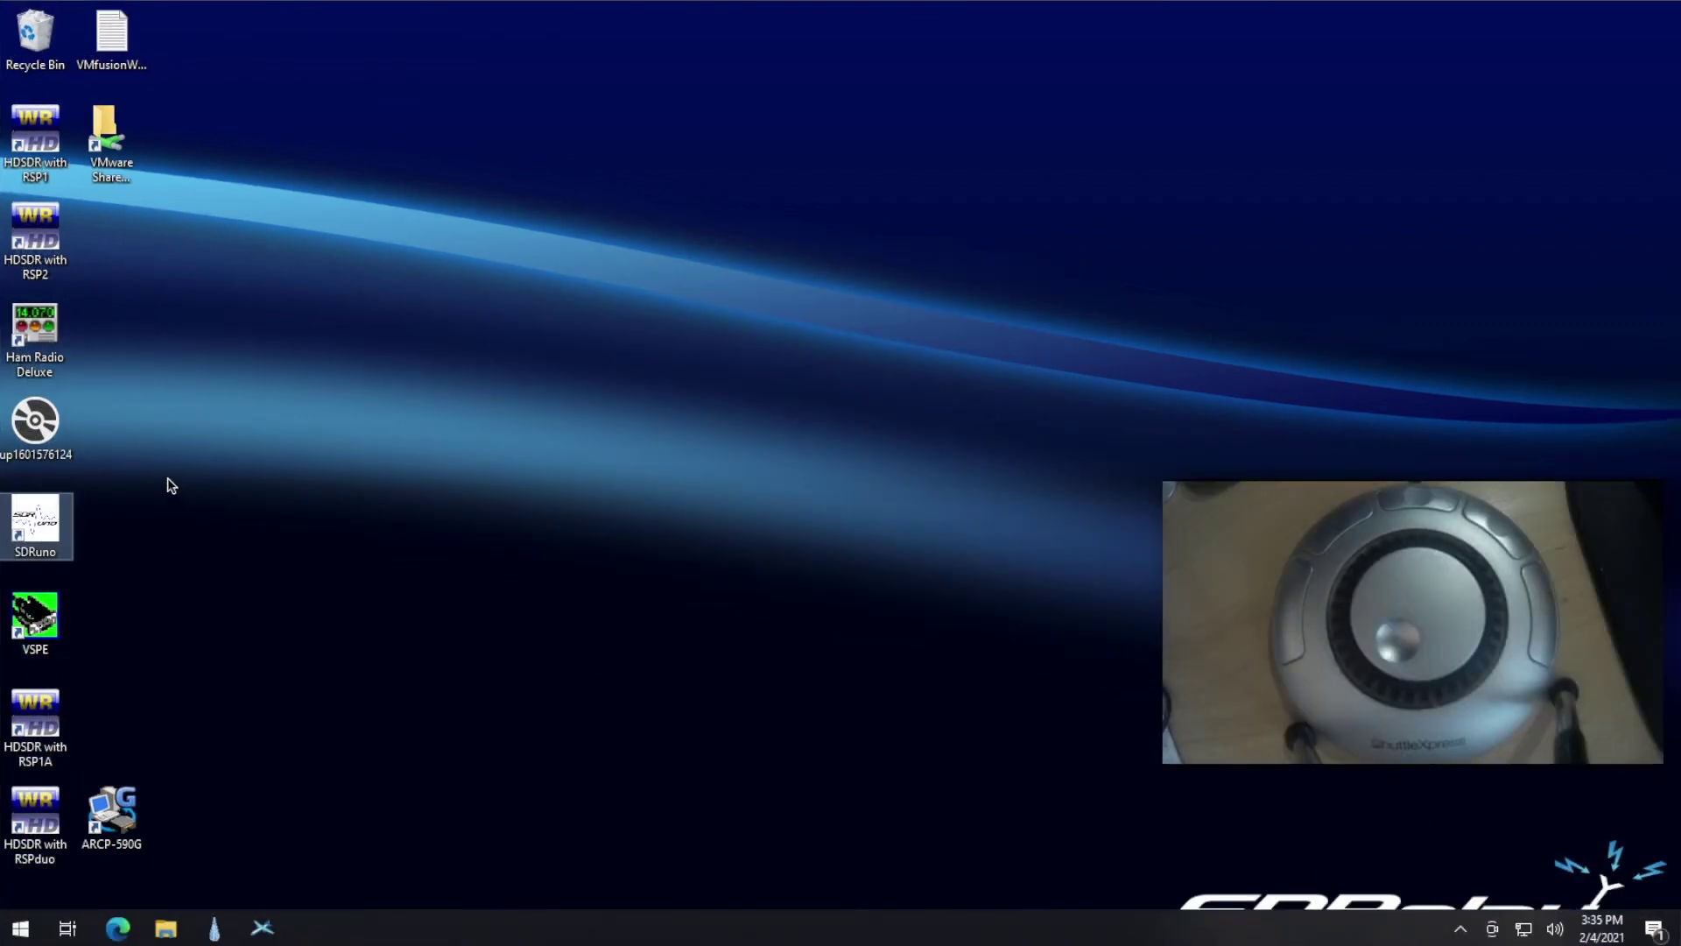
Relaunch SDRuno V1.40.2 from the desktop icon, opening tuned to 1.082.000 in AM
double_click(48, 528)
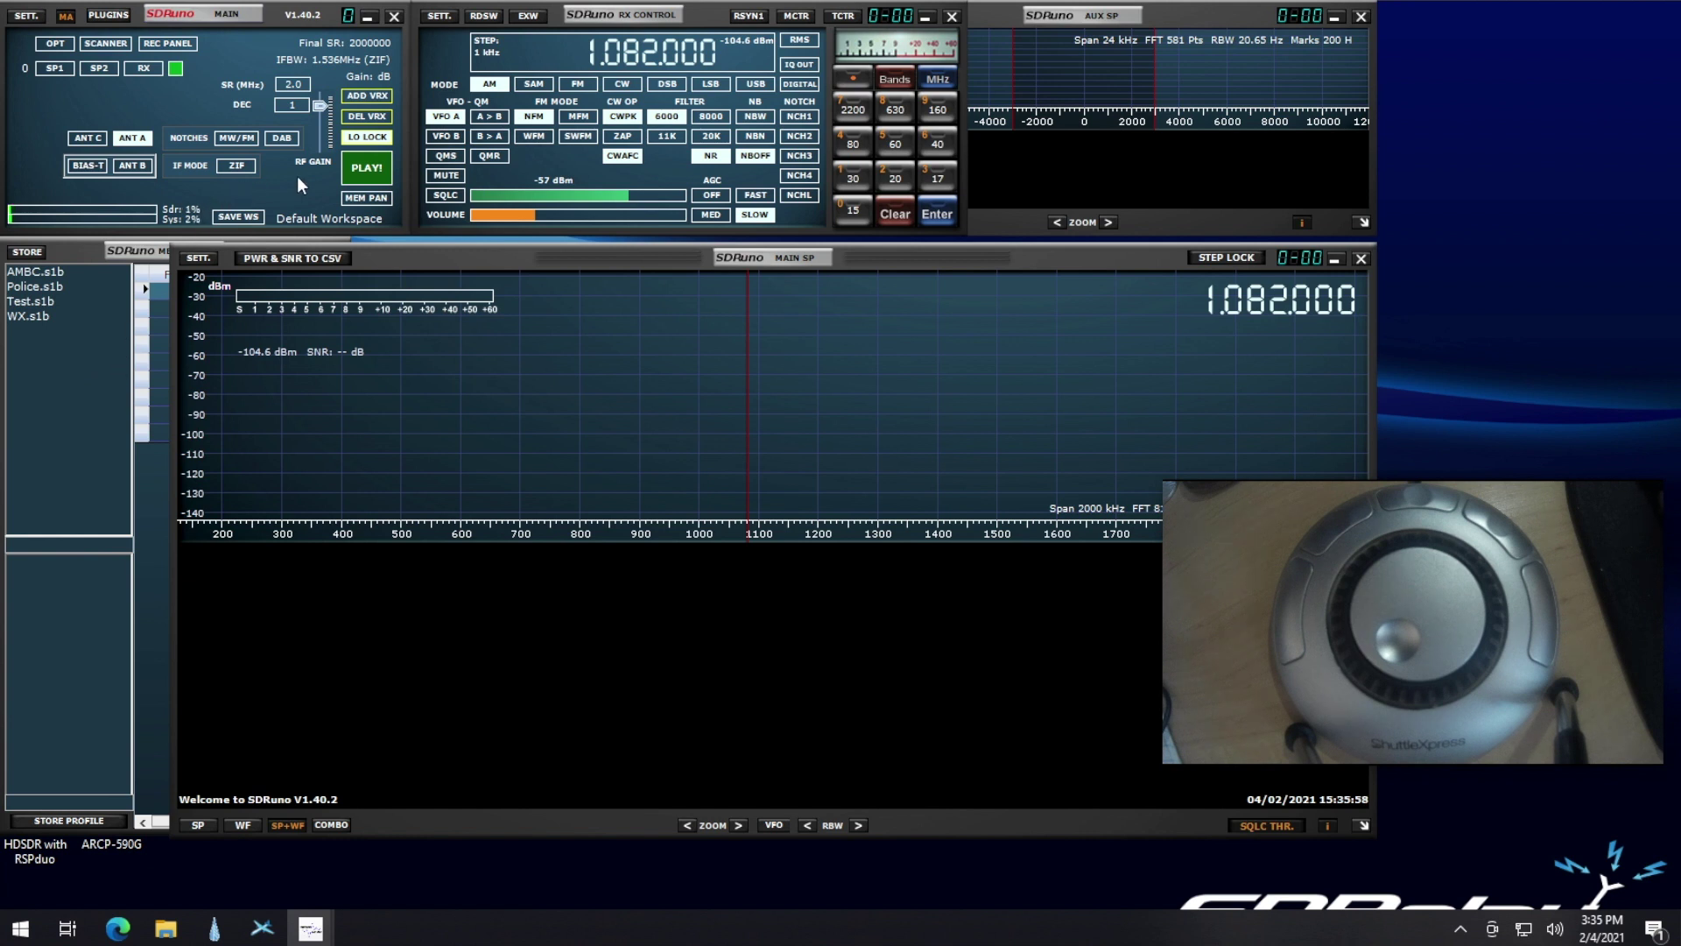
Start the receiver and tune down from 1.082000 to 1.080000 MHz
left_click(368, 168)
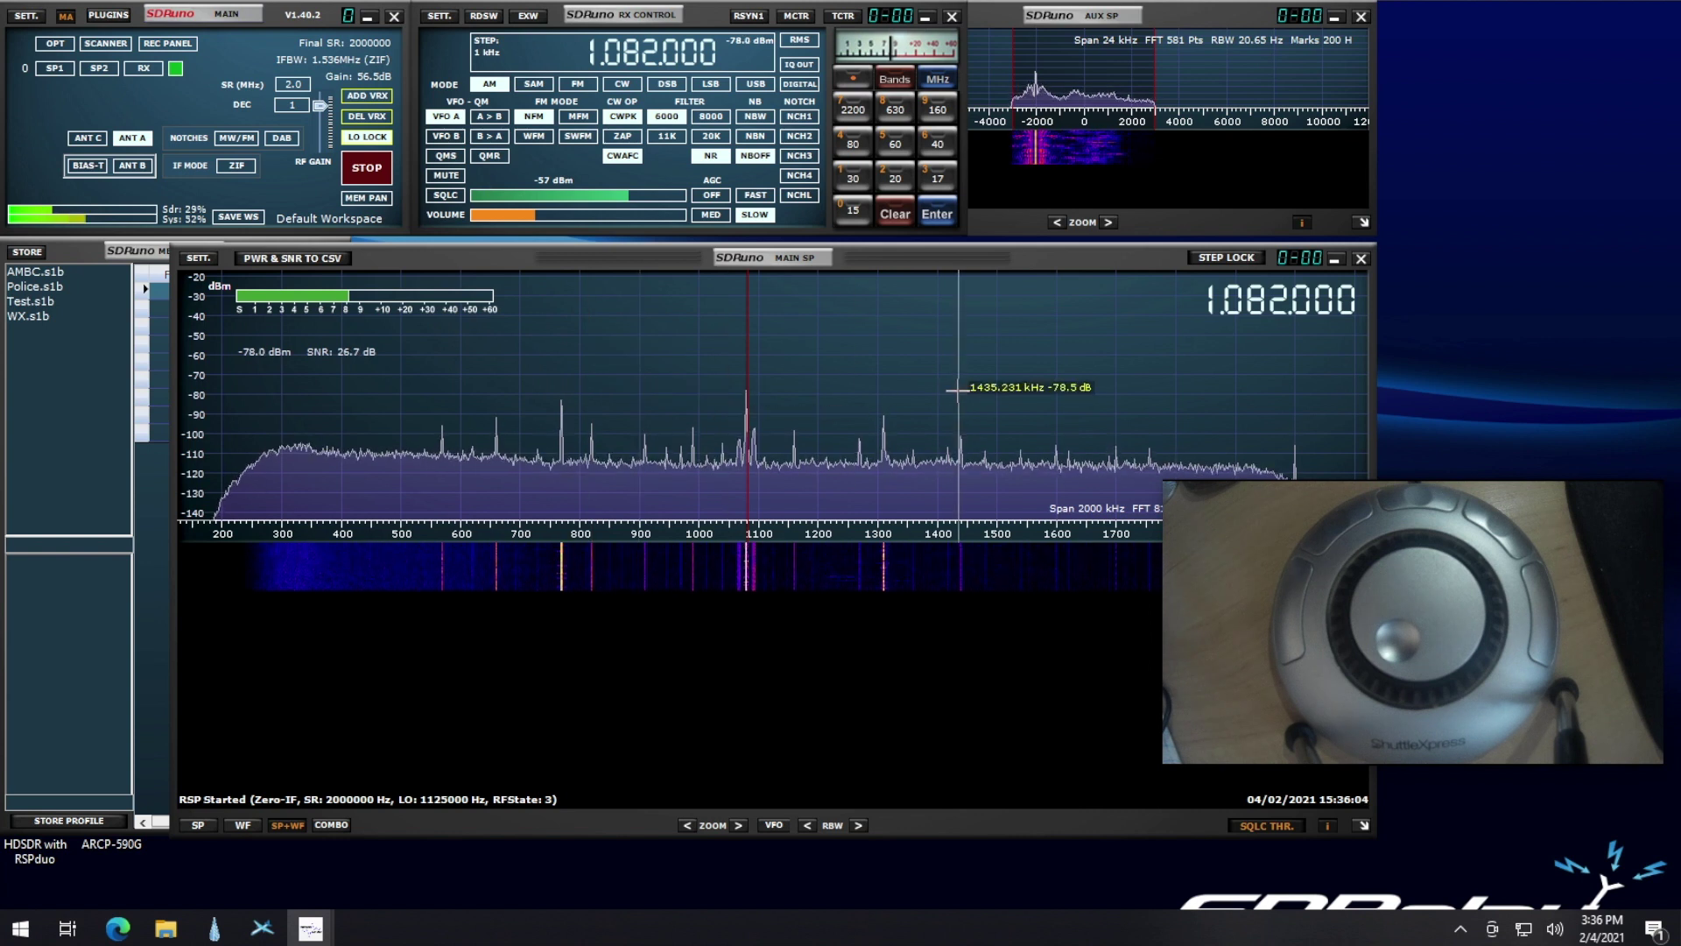
scroll(1281, 311, "down", 1)
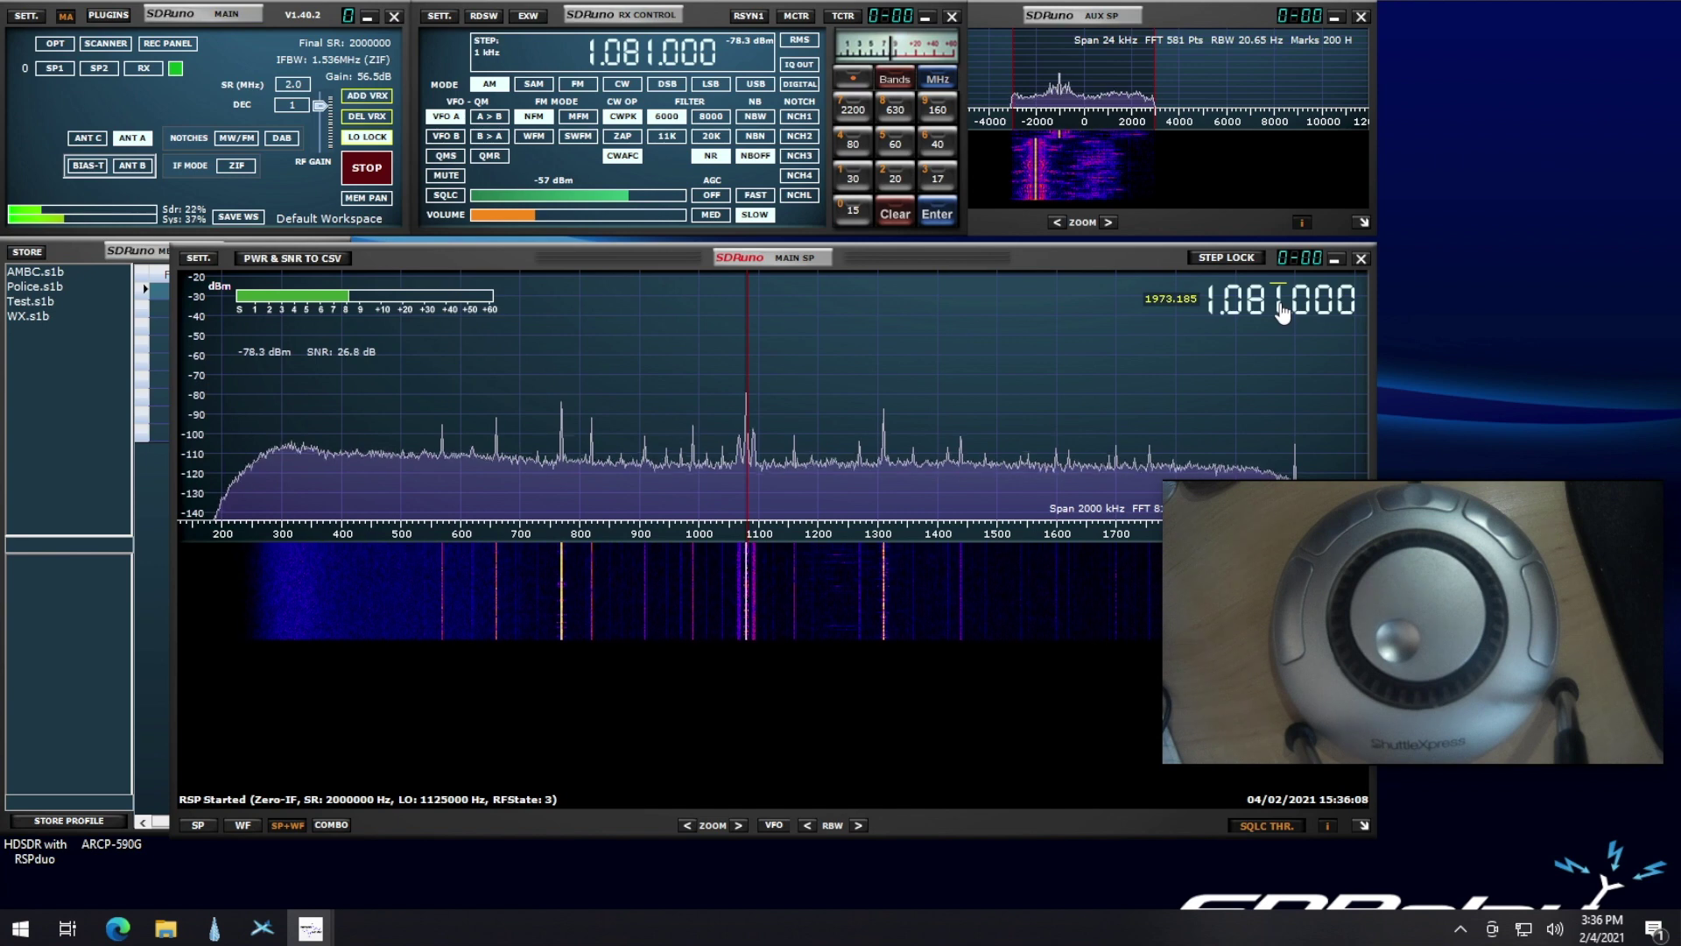
scroll(1282, 311, "down", 1)
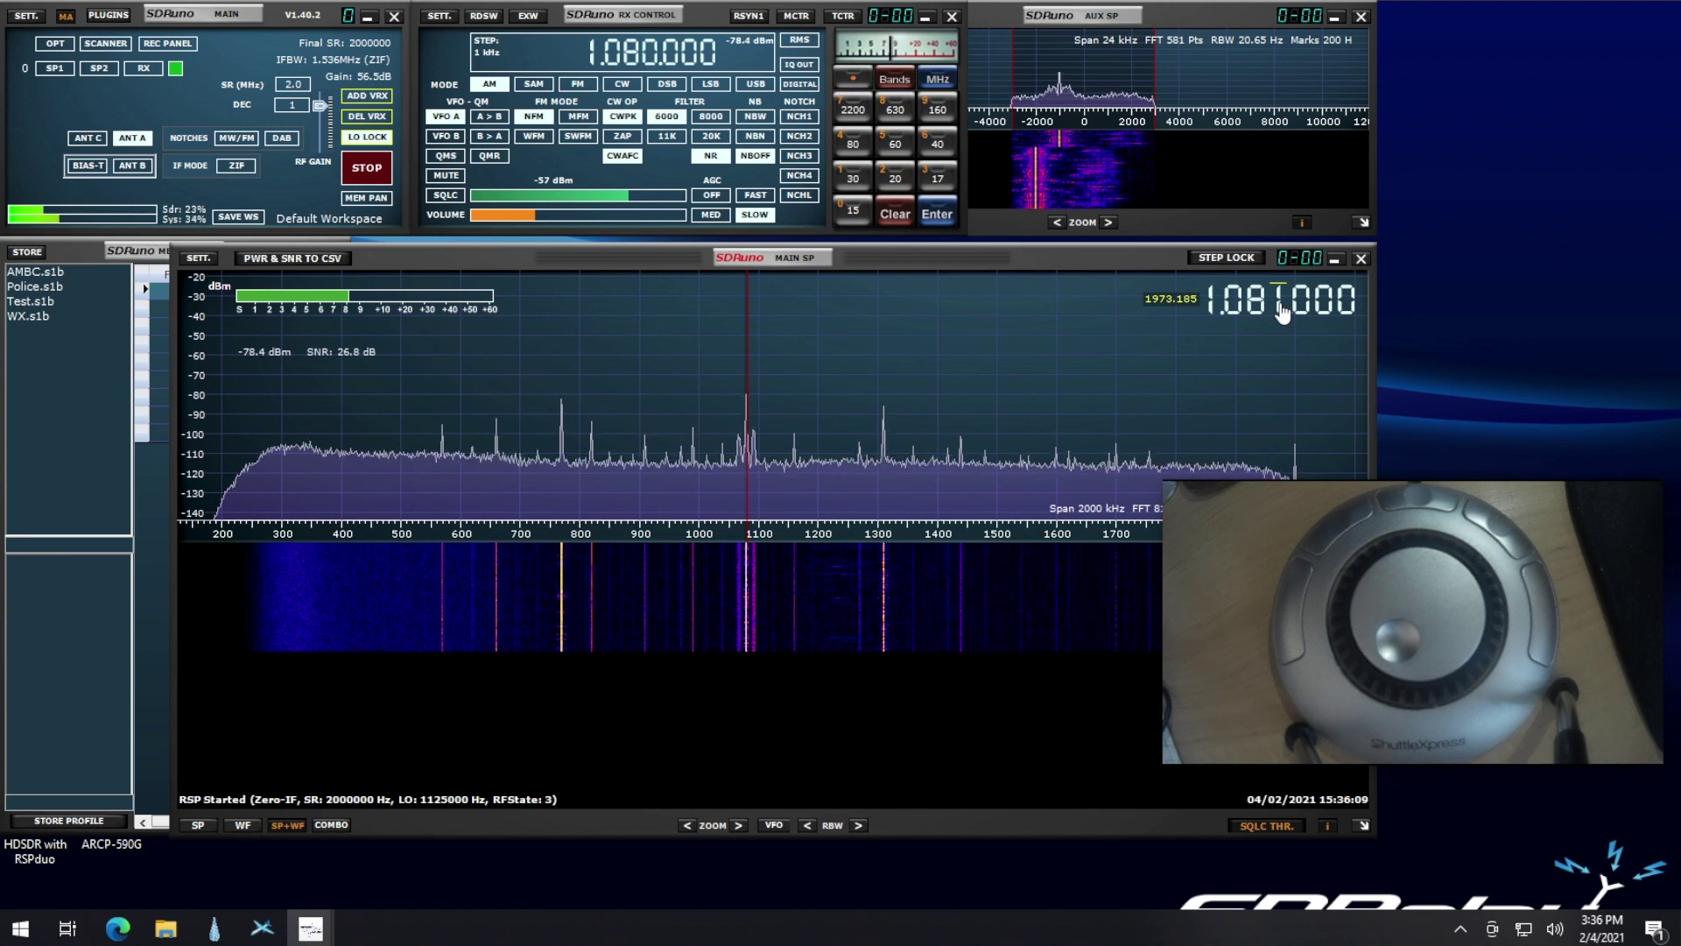
left_click(107, 14)
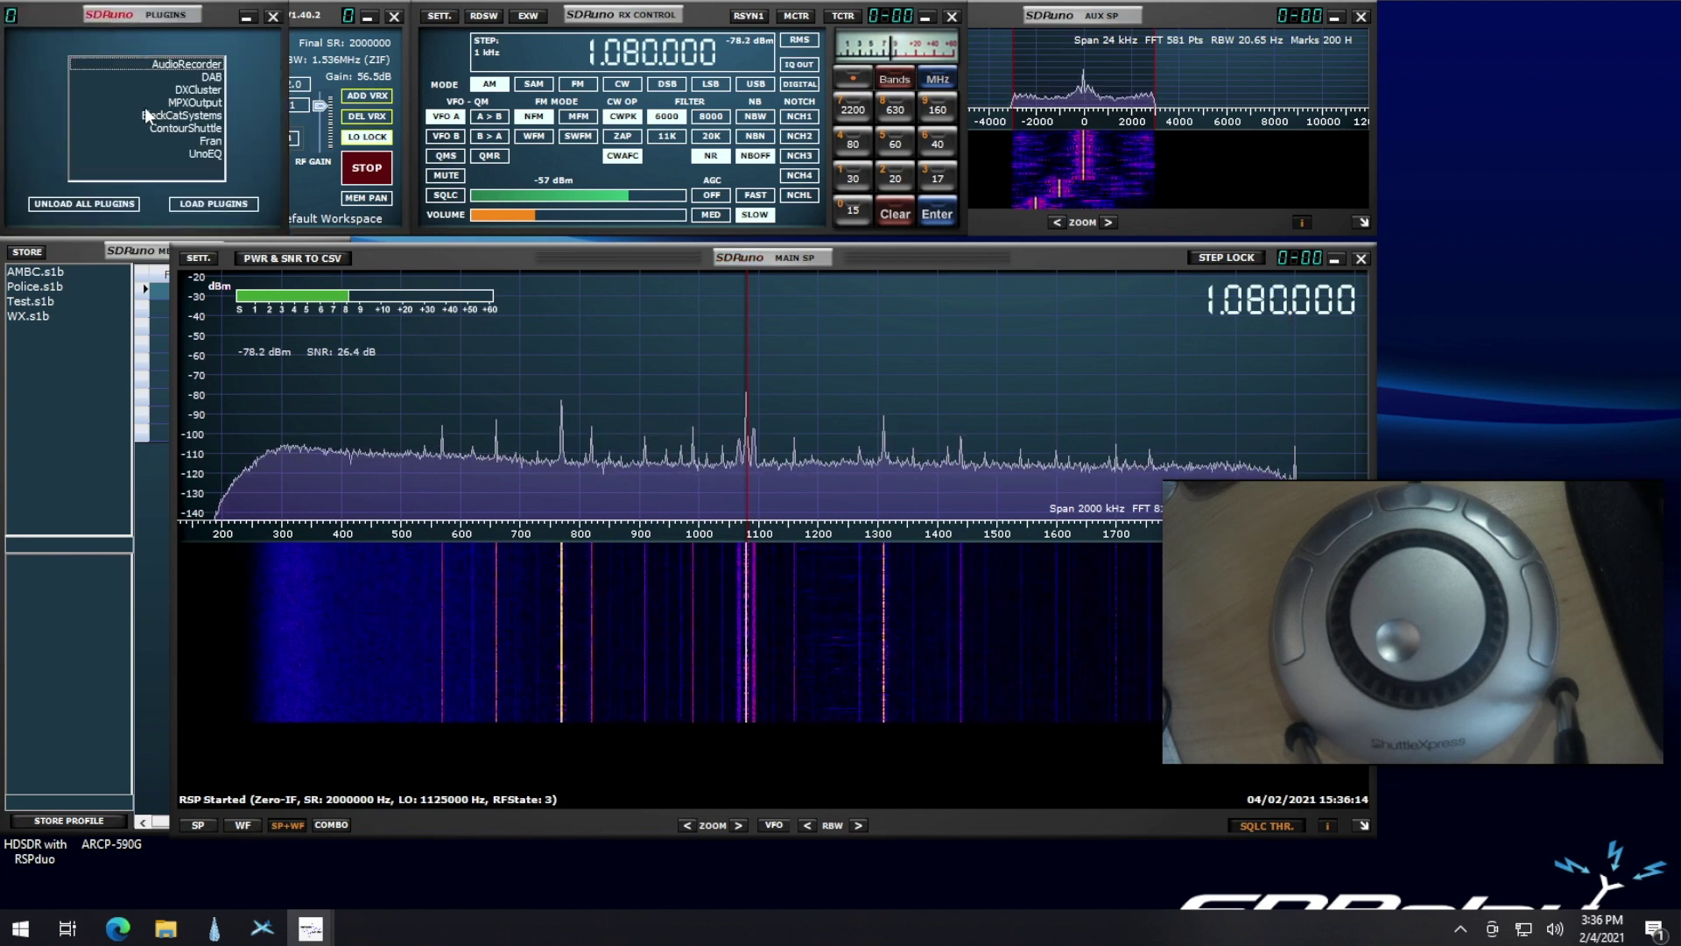
Load the ContourShuttle plugin and bring up its Shuttle Plugin Settings
left_click(171, 128)
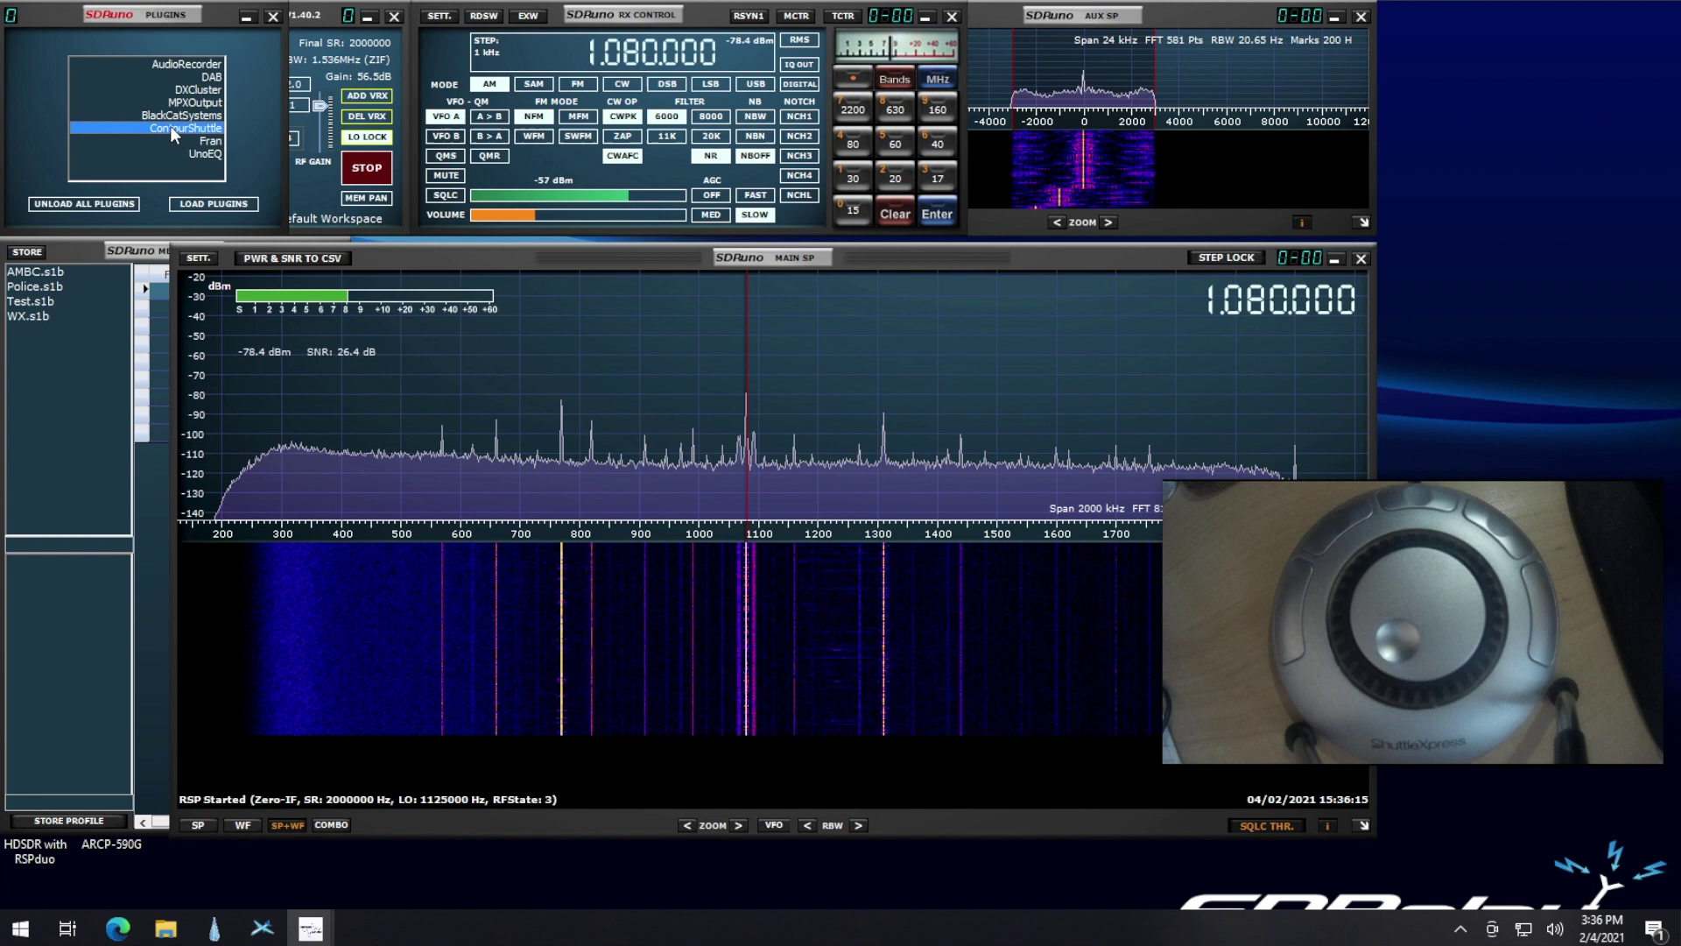
left_click(194, 204)
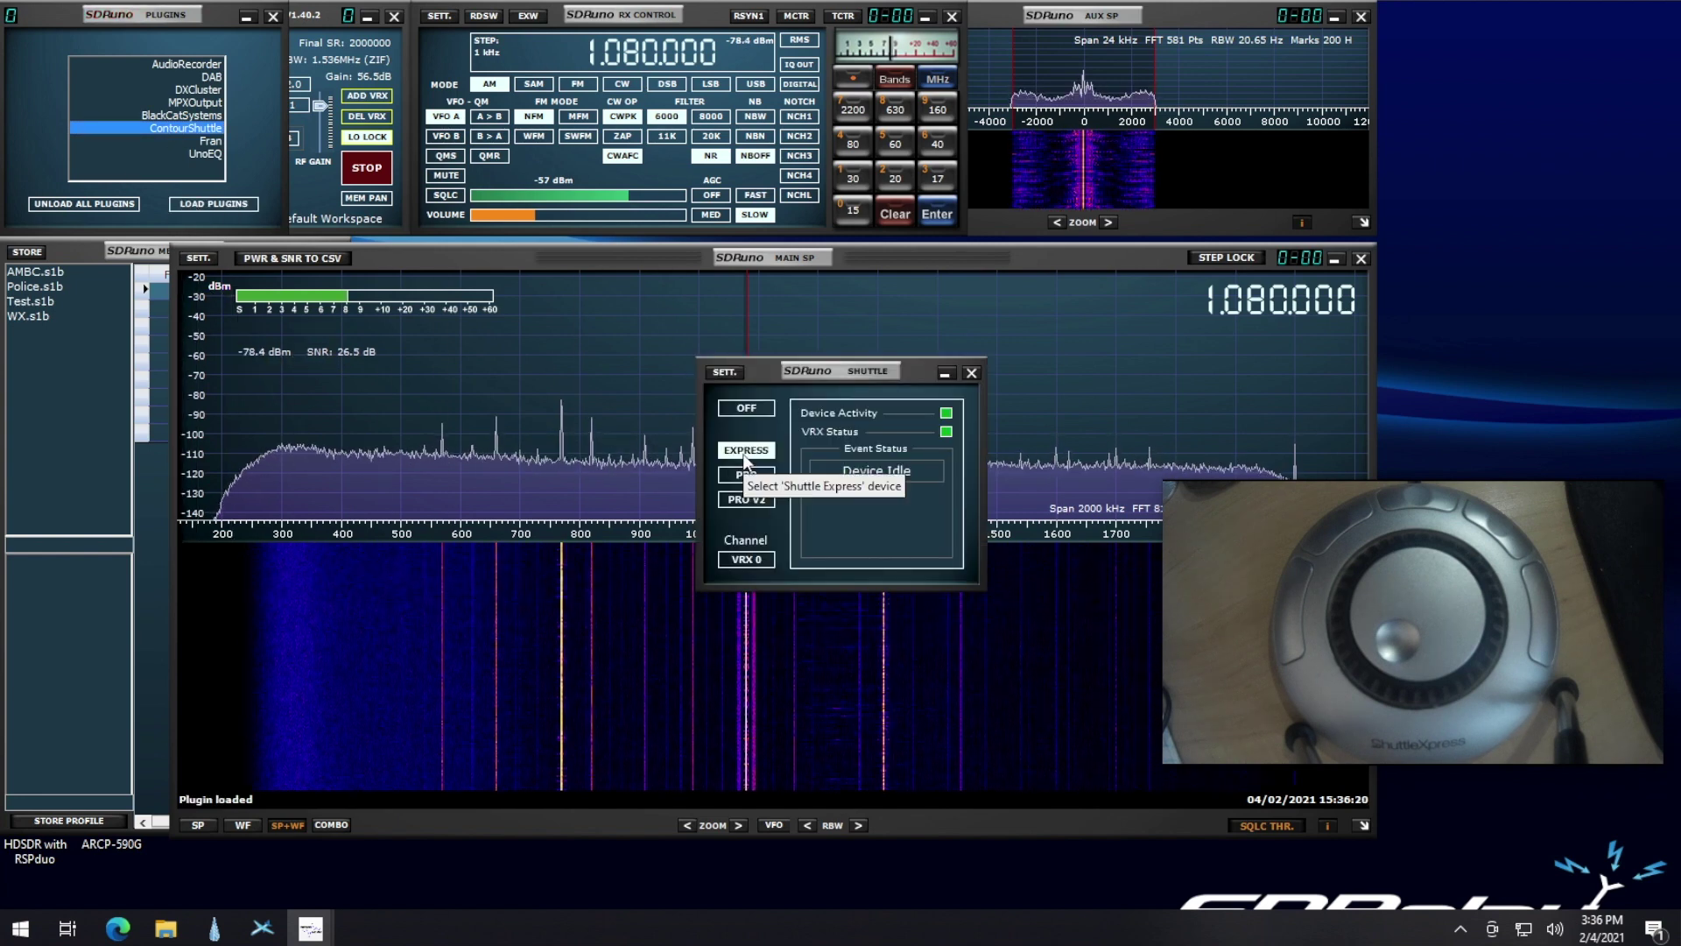
left_click(726, 372)
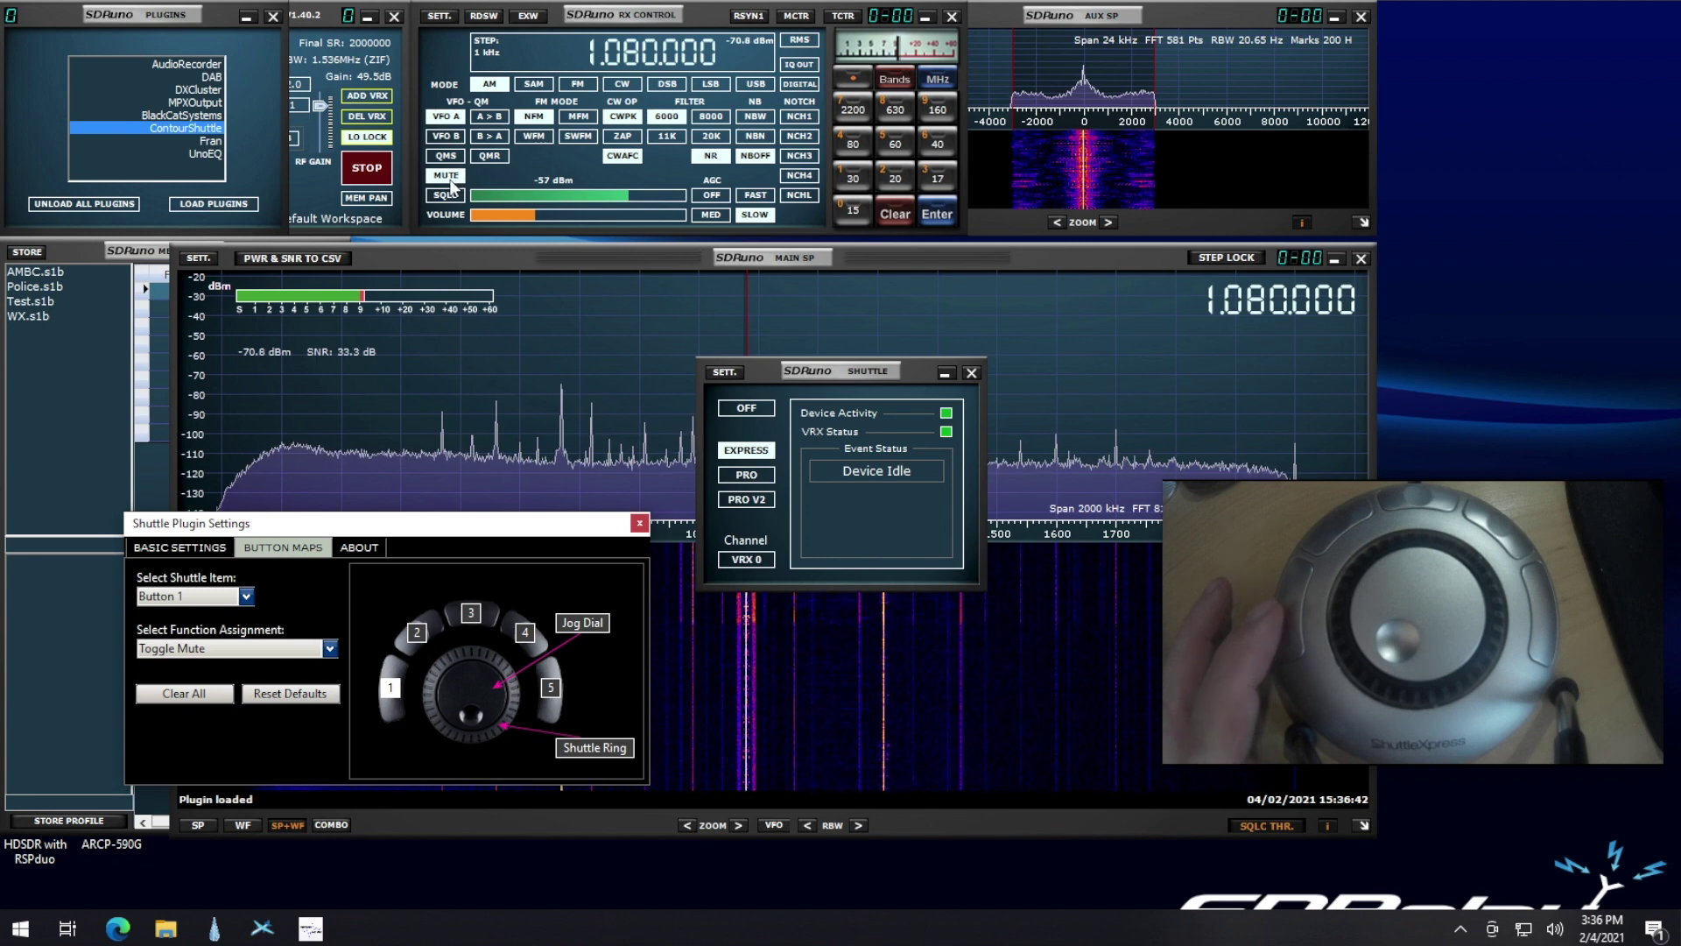
Check the functions currently assigned to shuttle Button 2 and Button 3
left_click(250, 603)
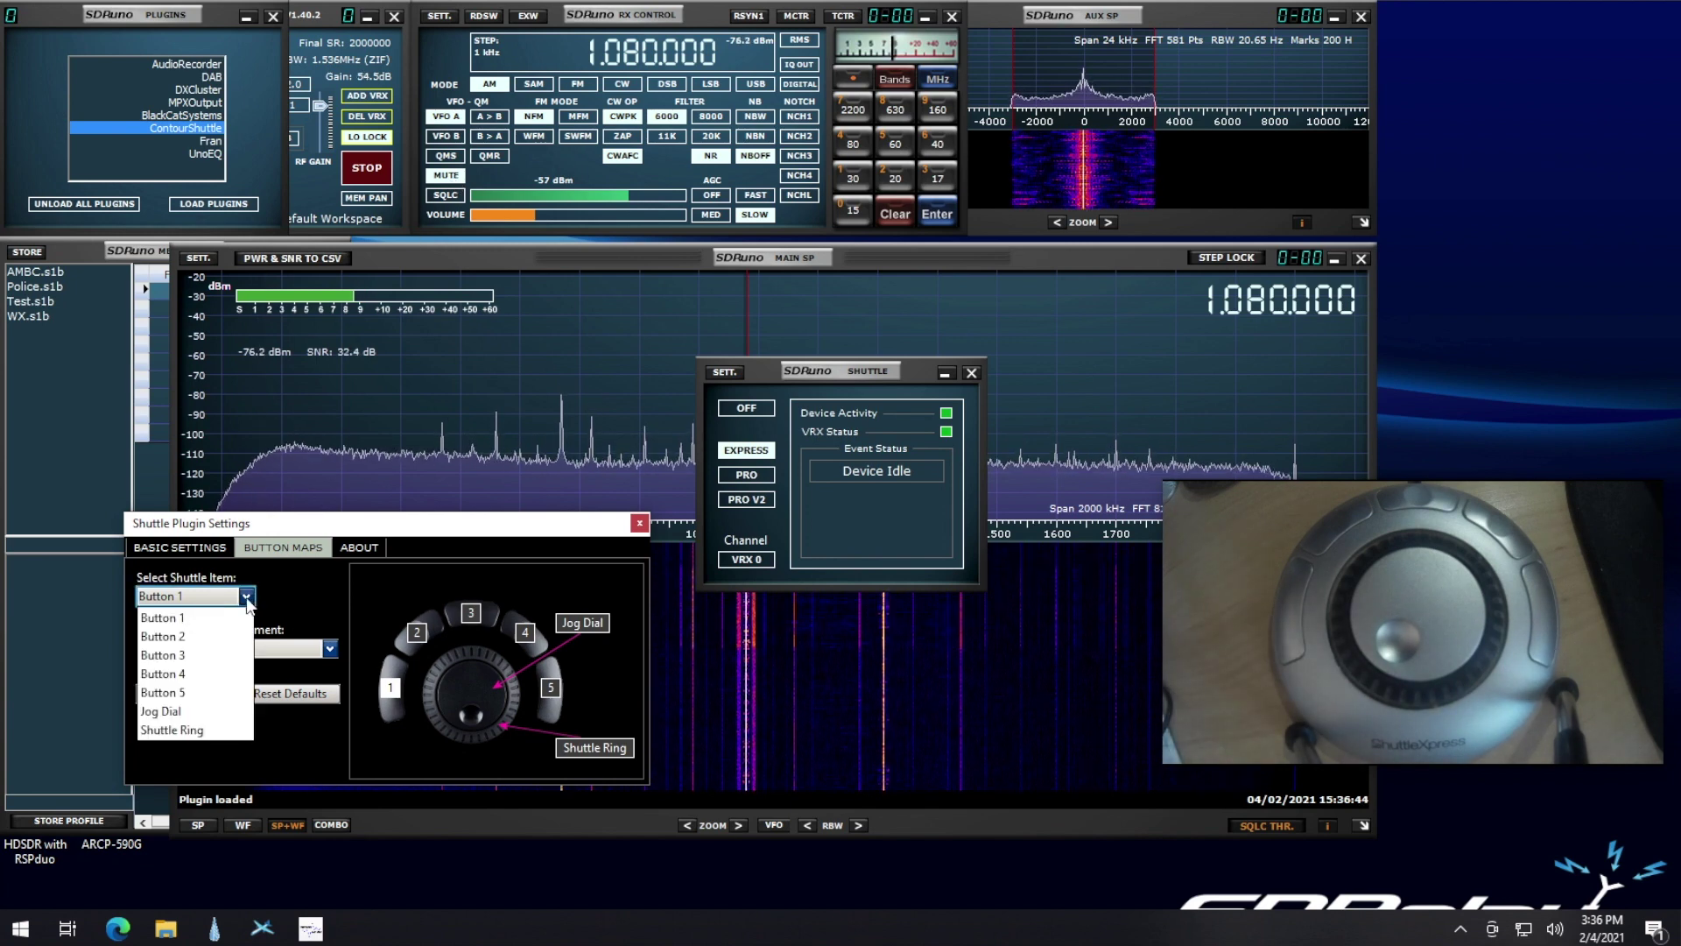
left_click(186, 624)
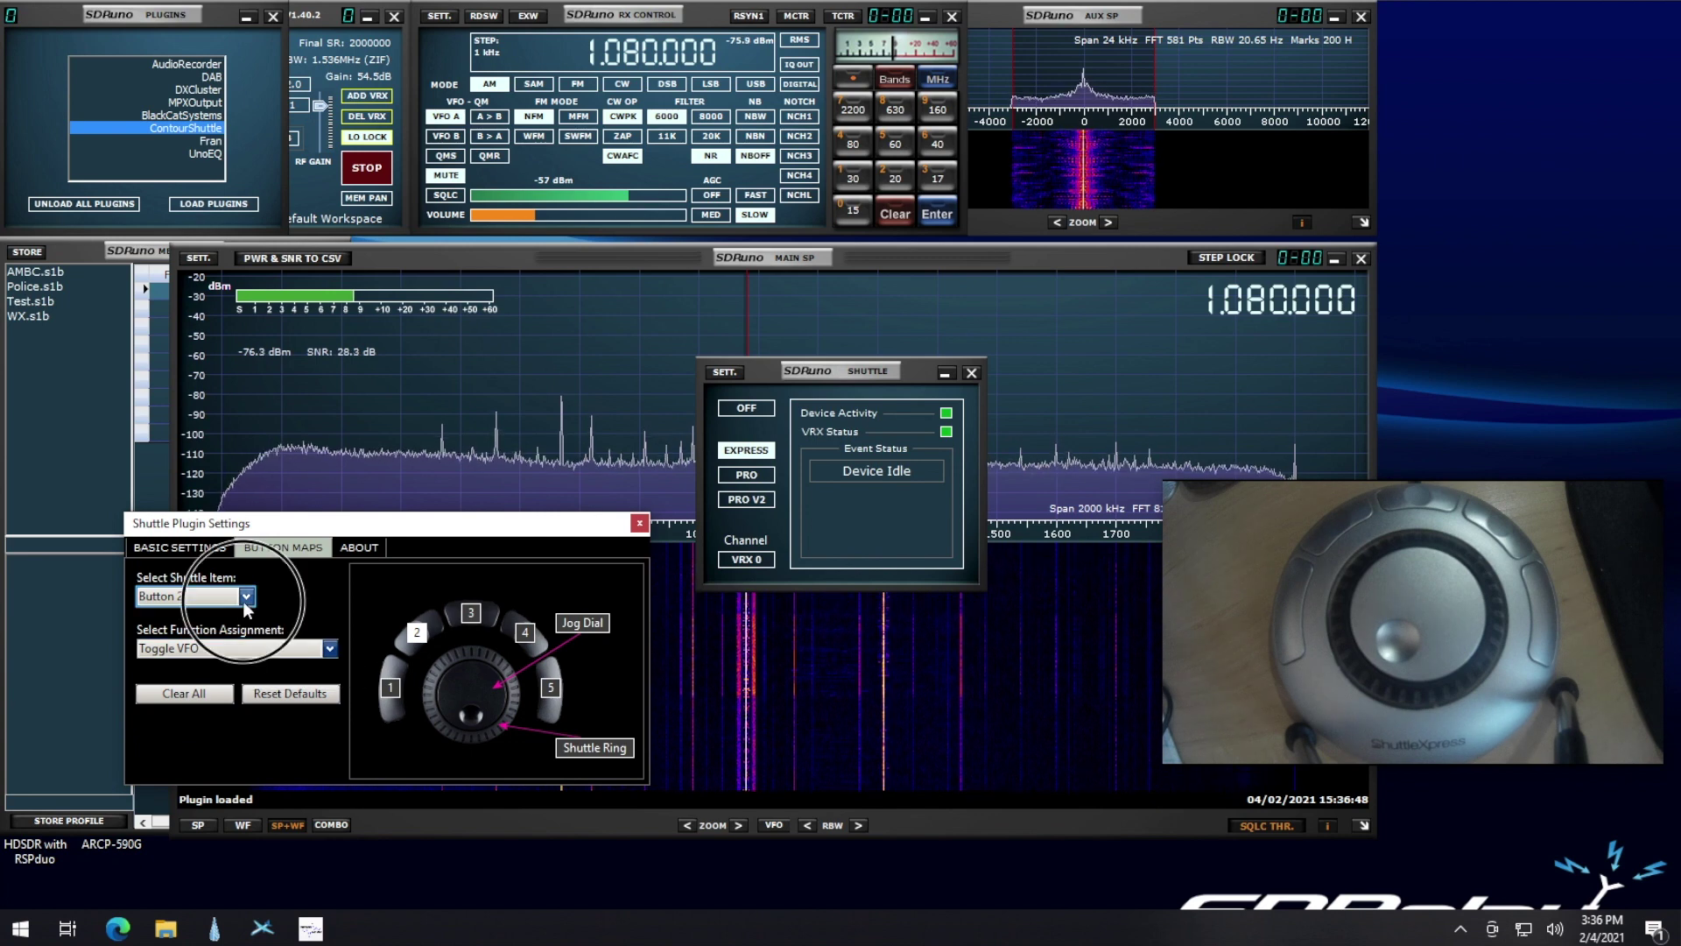
left_click(244, 600)
left_click(196, 655)
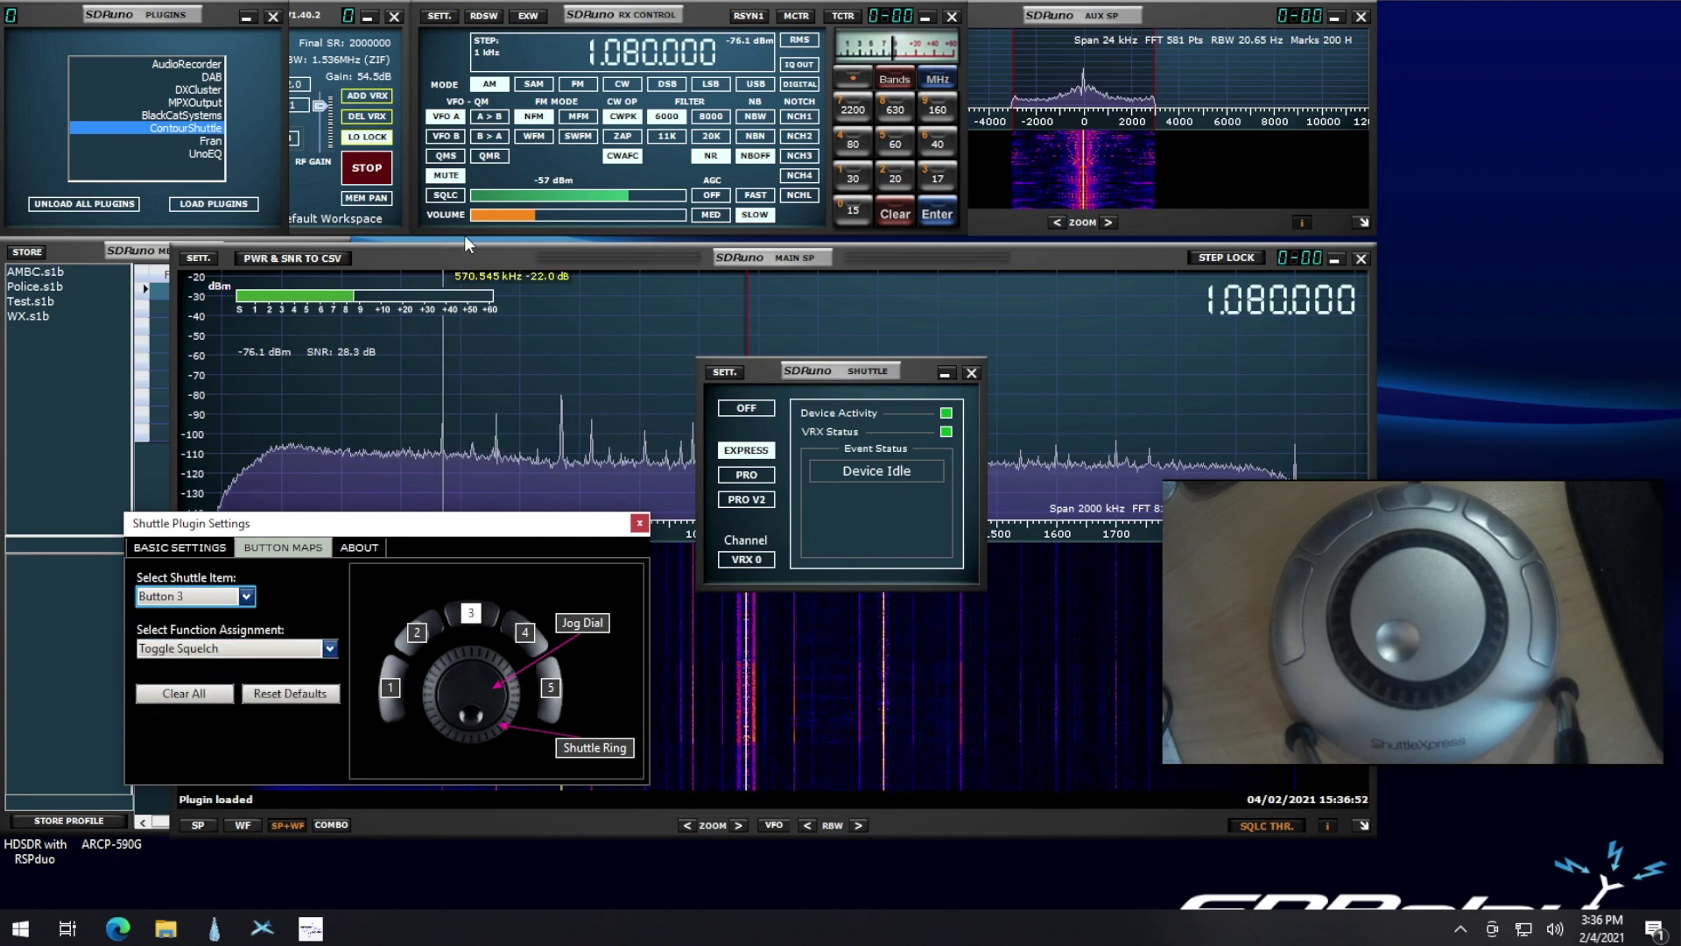
left_click(455, 277)
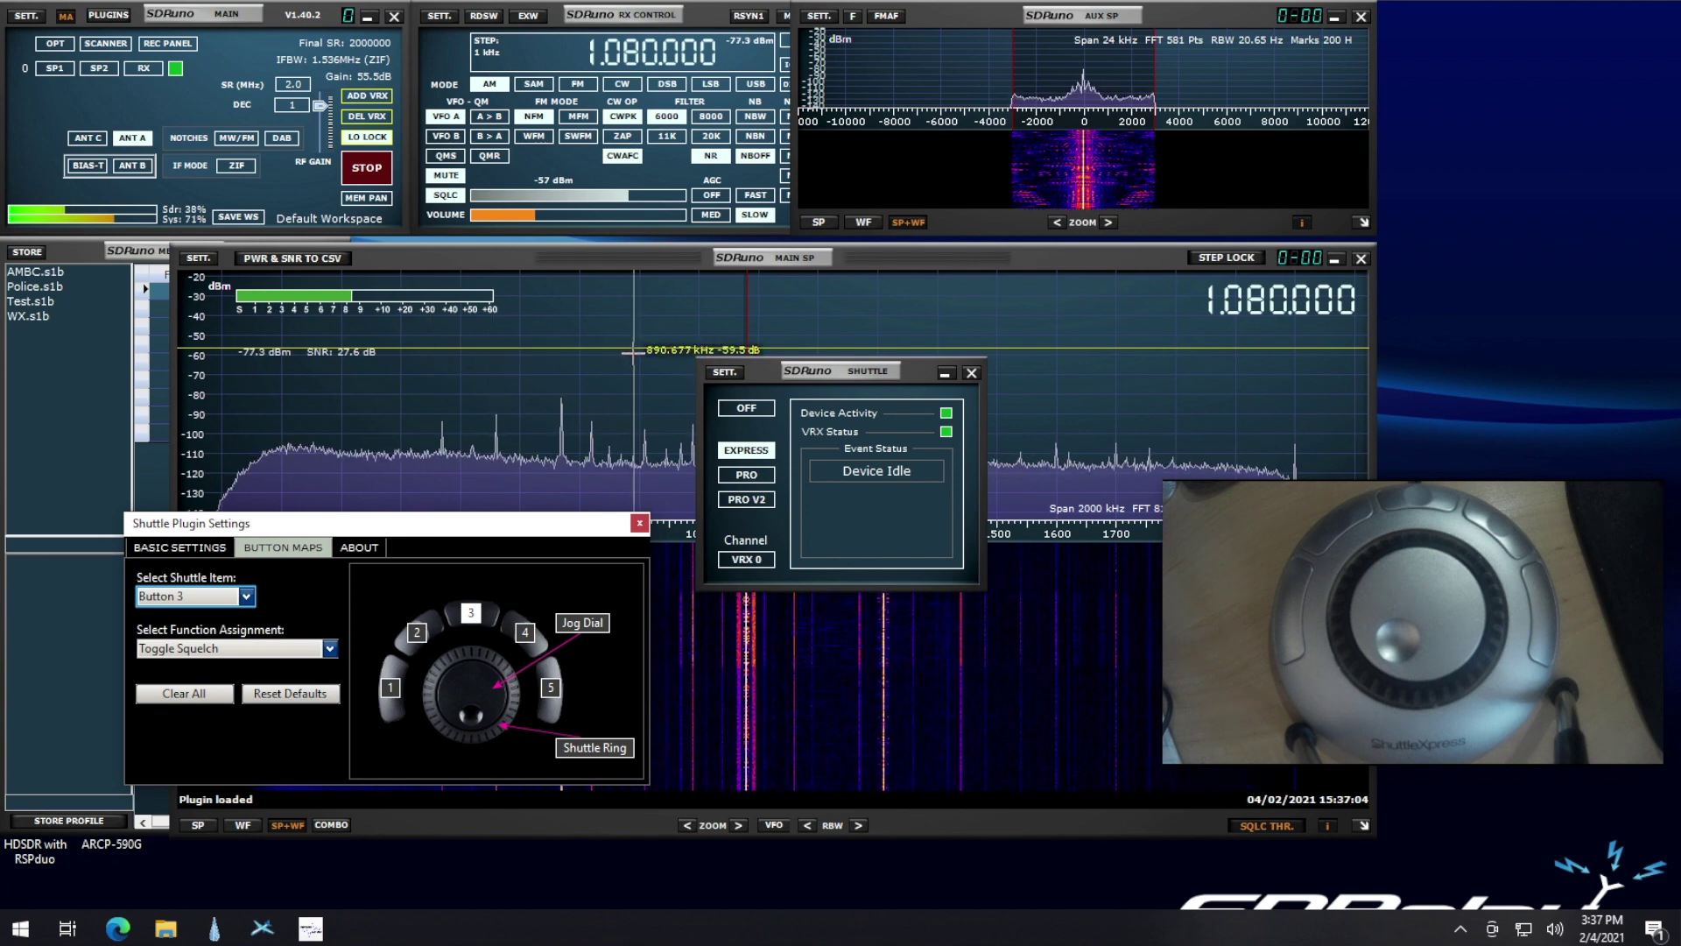
Check the Shuttle Ring's assignment, then the Jog Dial's VFO Frequency assignment
left_click(244, 598)
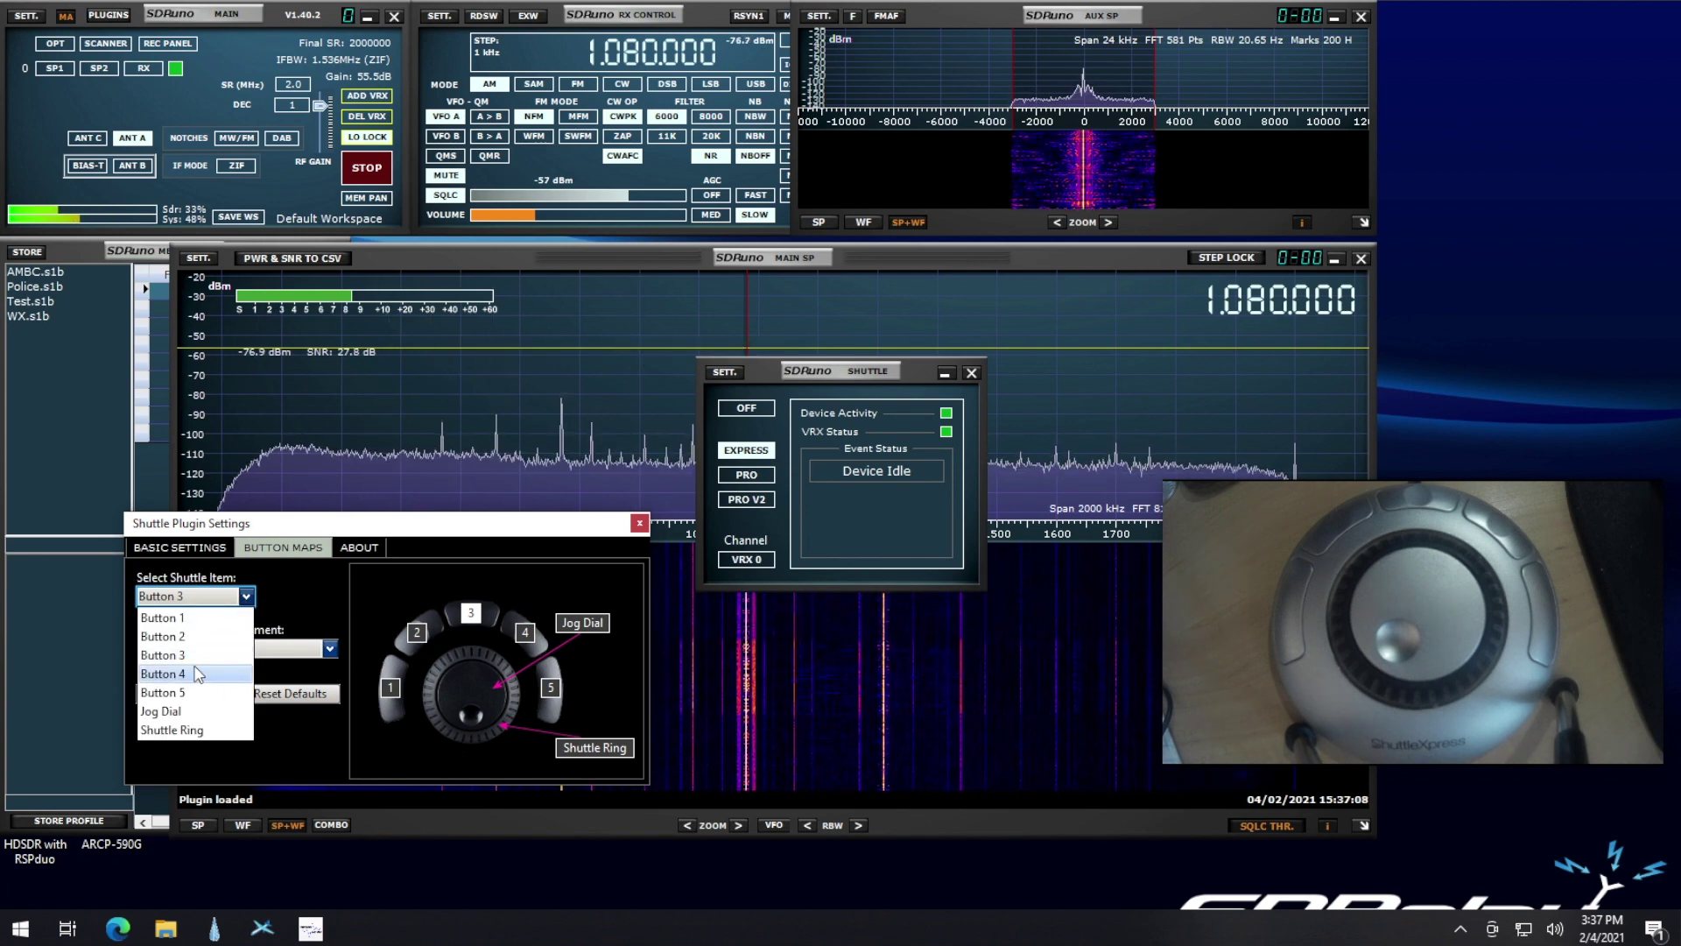
left_click(180, 731)
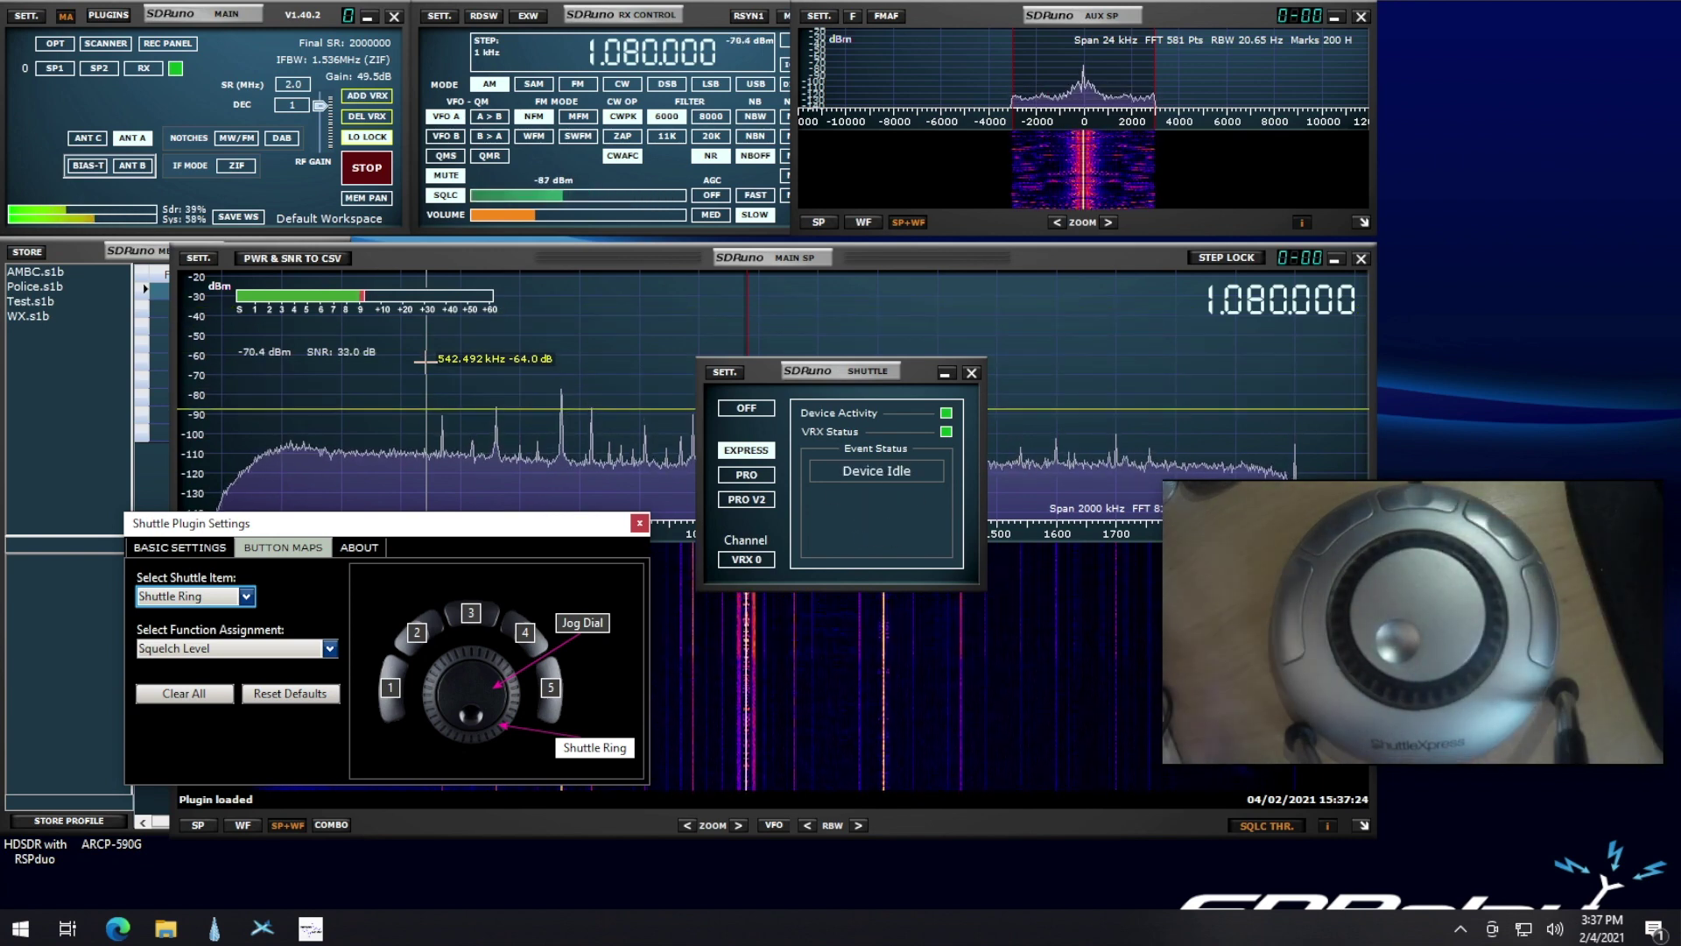
left_click(245, 598)
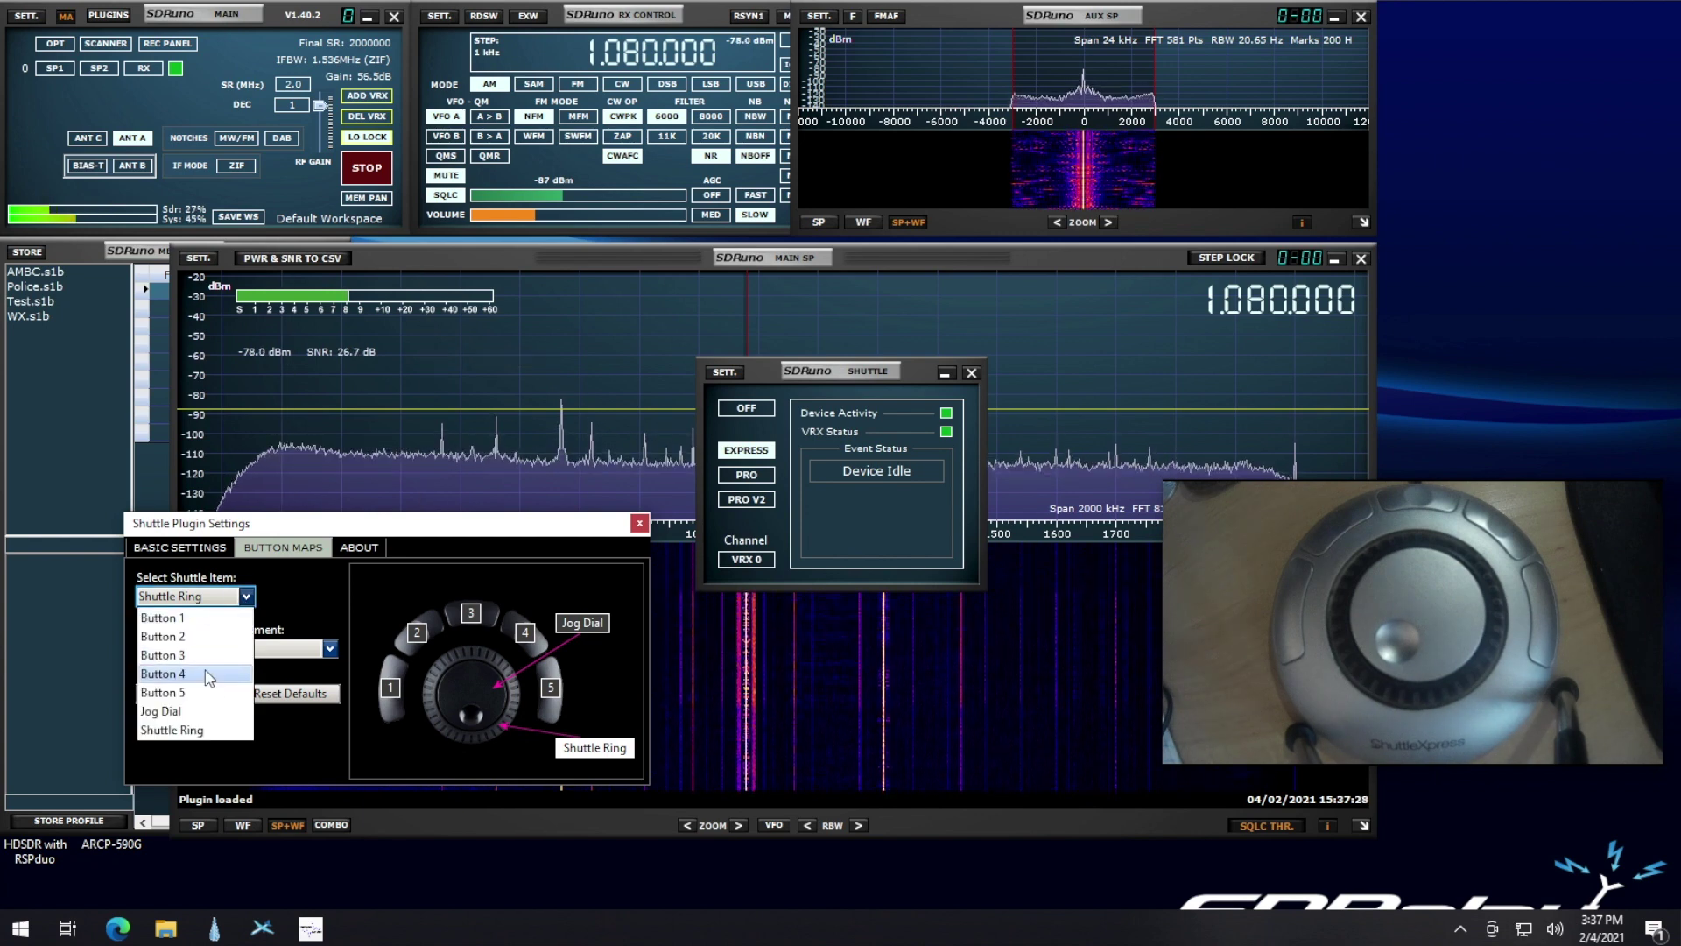
left_click(176, 712)
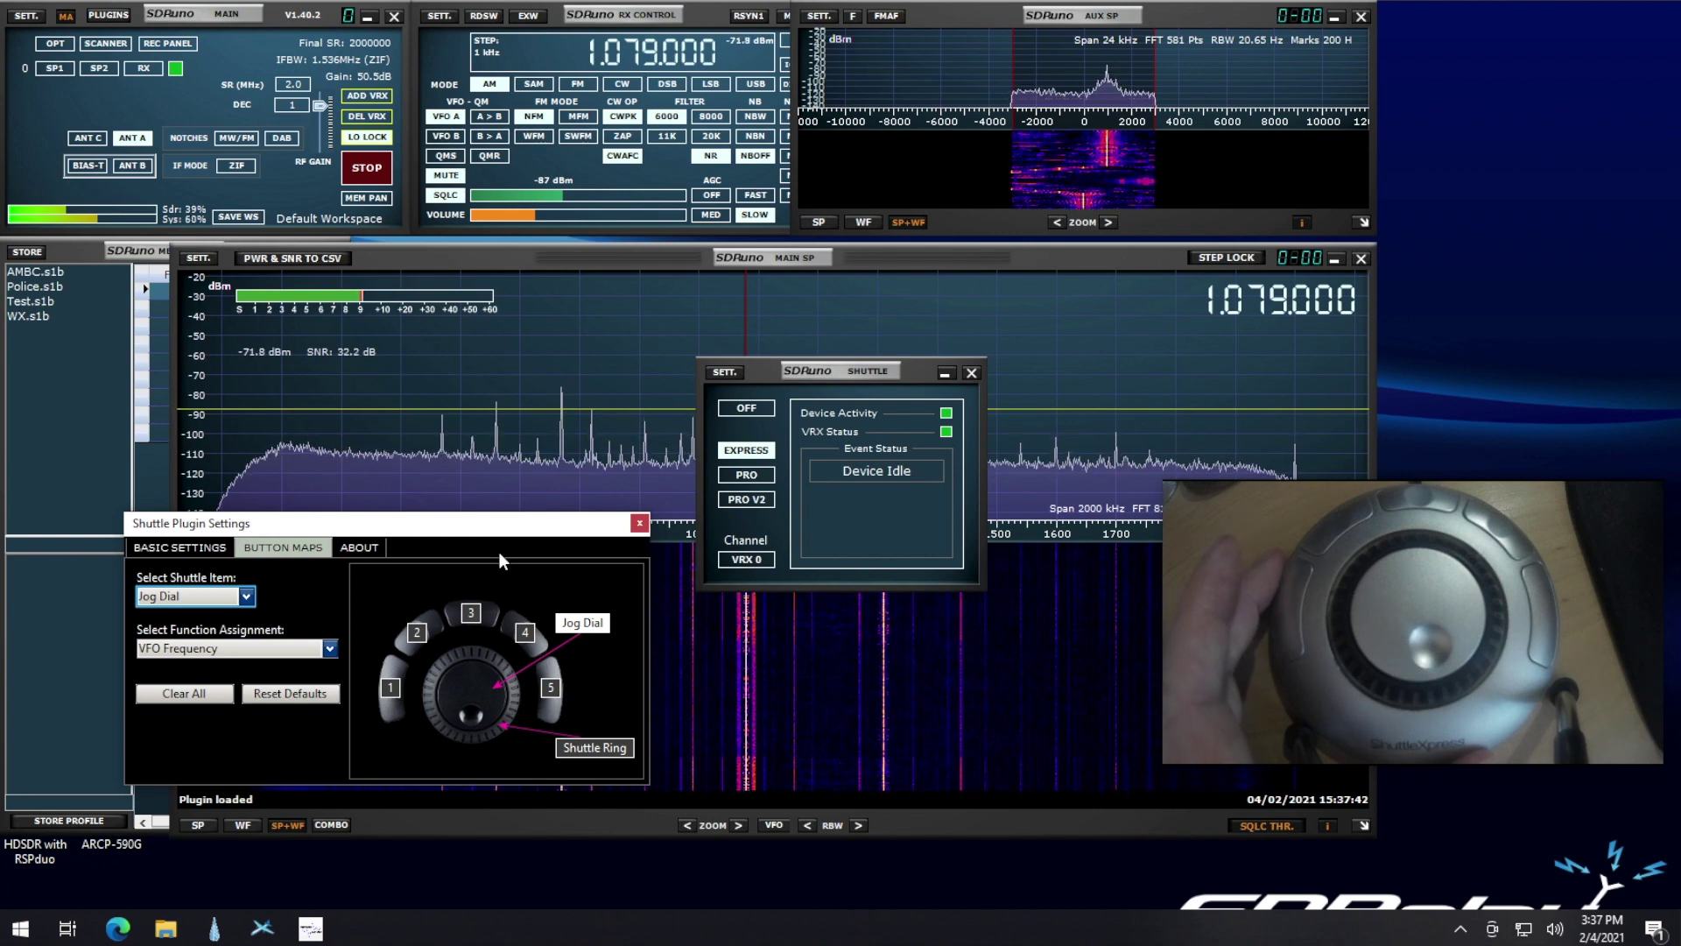
Assign Set Demodulator Type: AM to shuttle Button 2
left_click(248, 597)
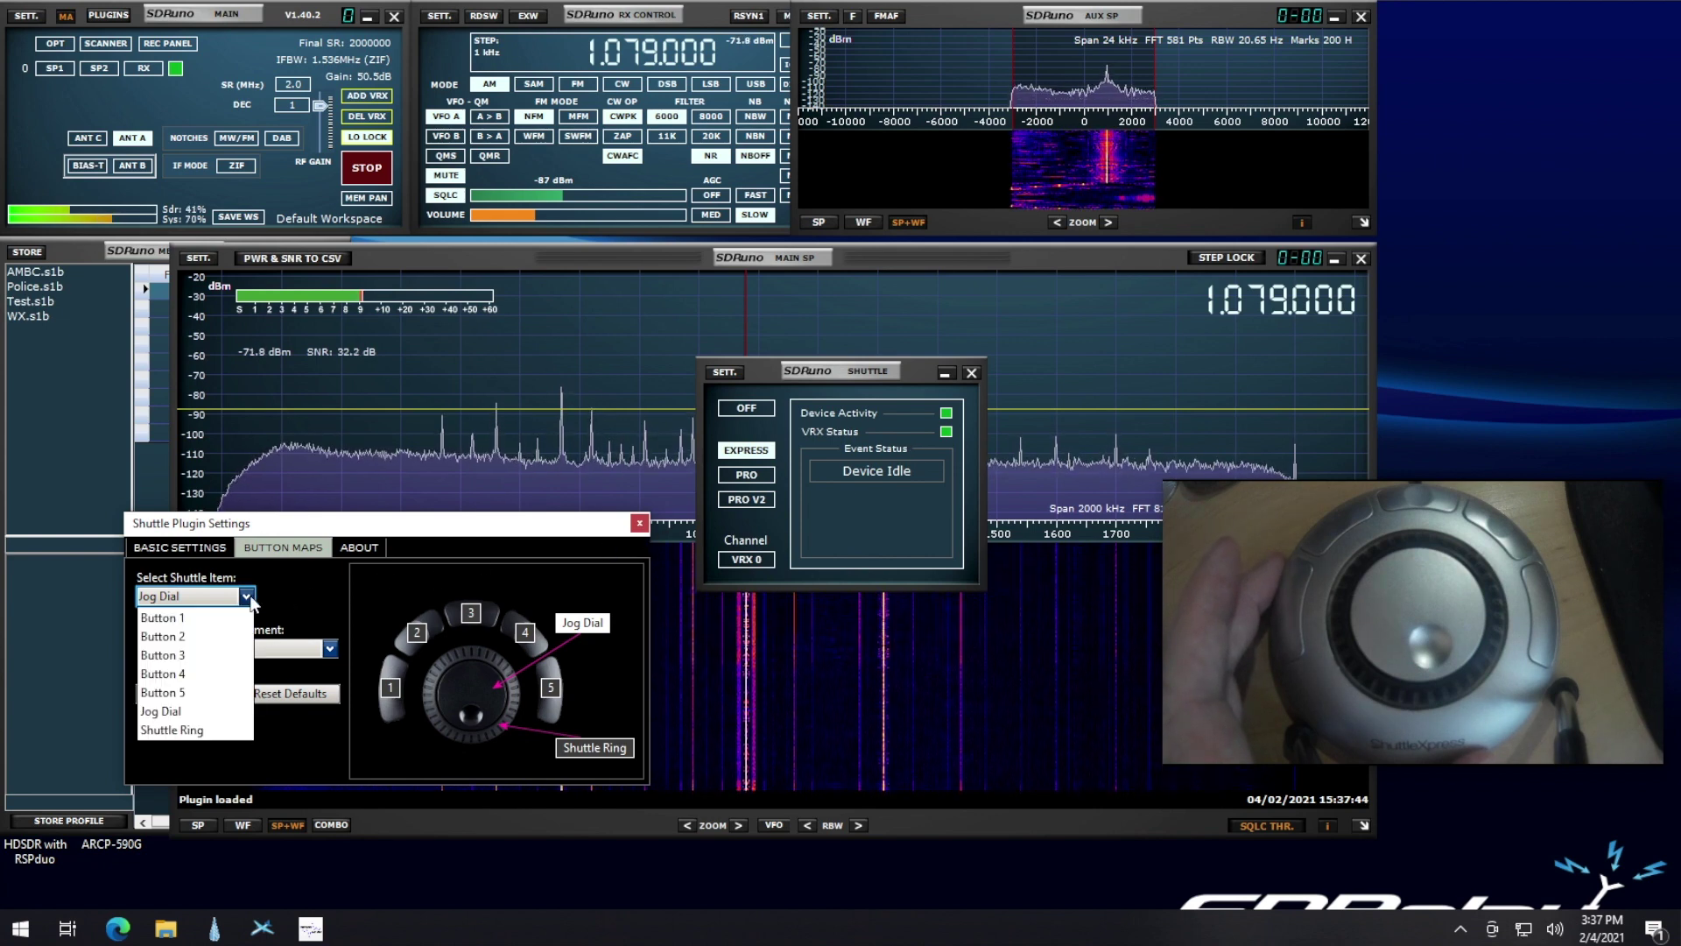
left_click(173, 642)
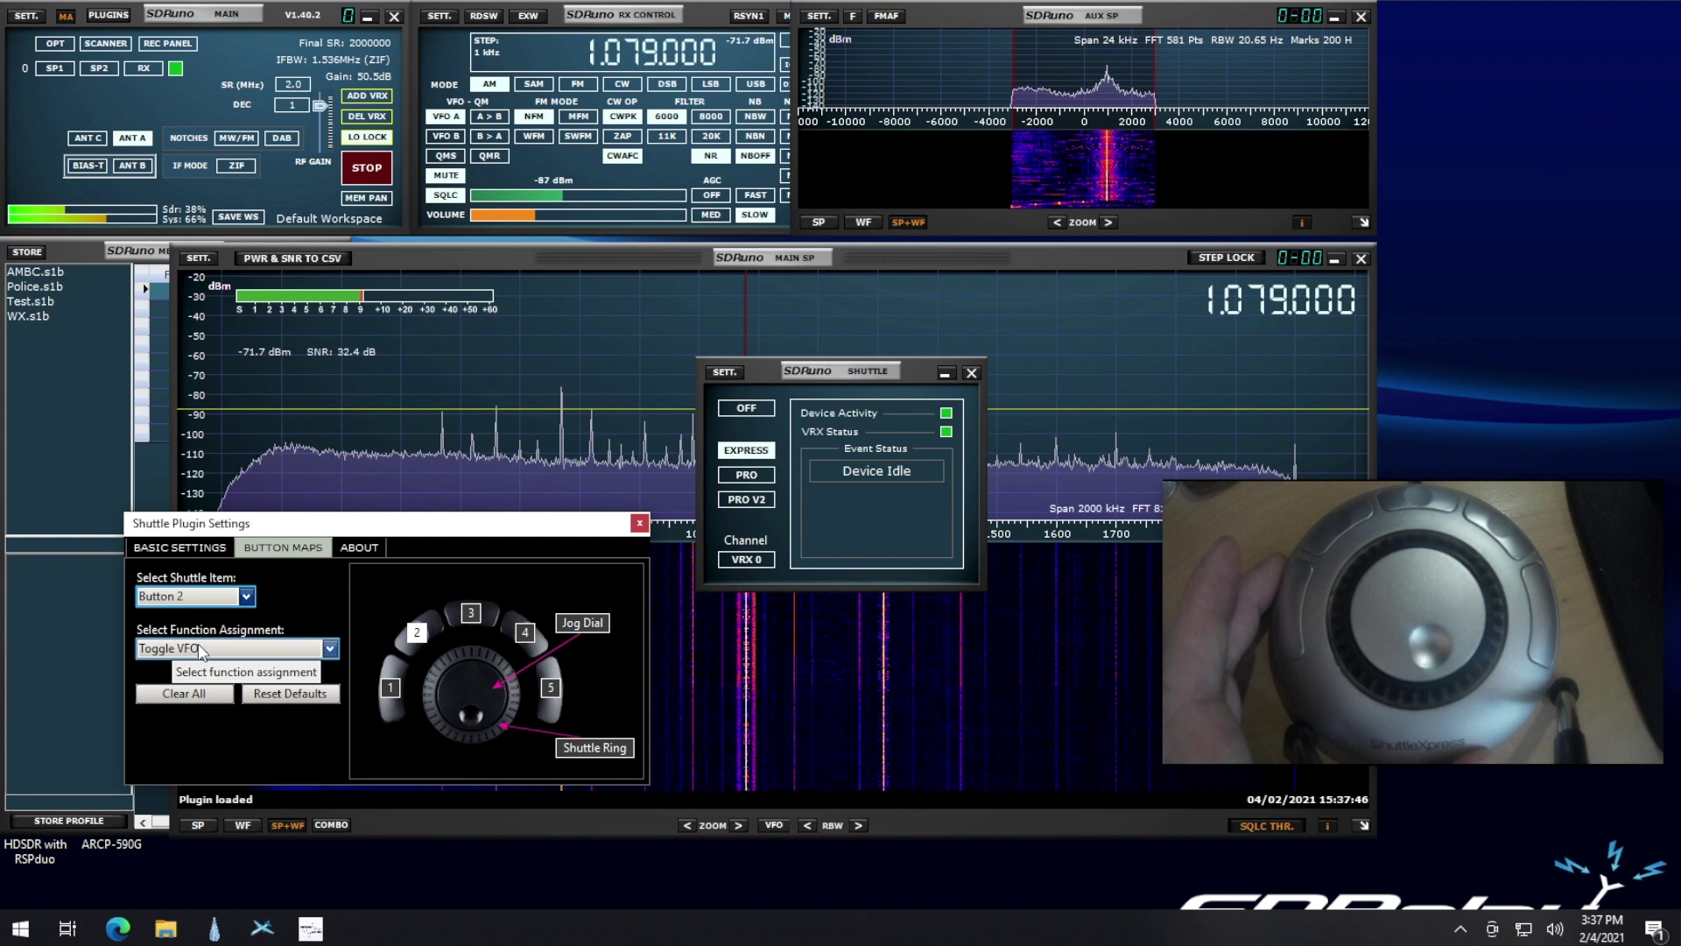
left_click(331, 649)
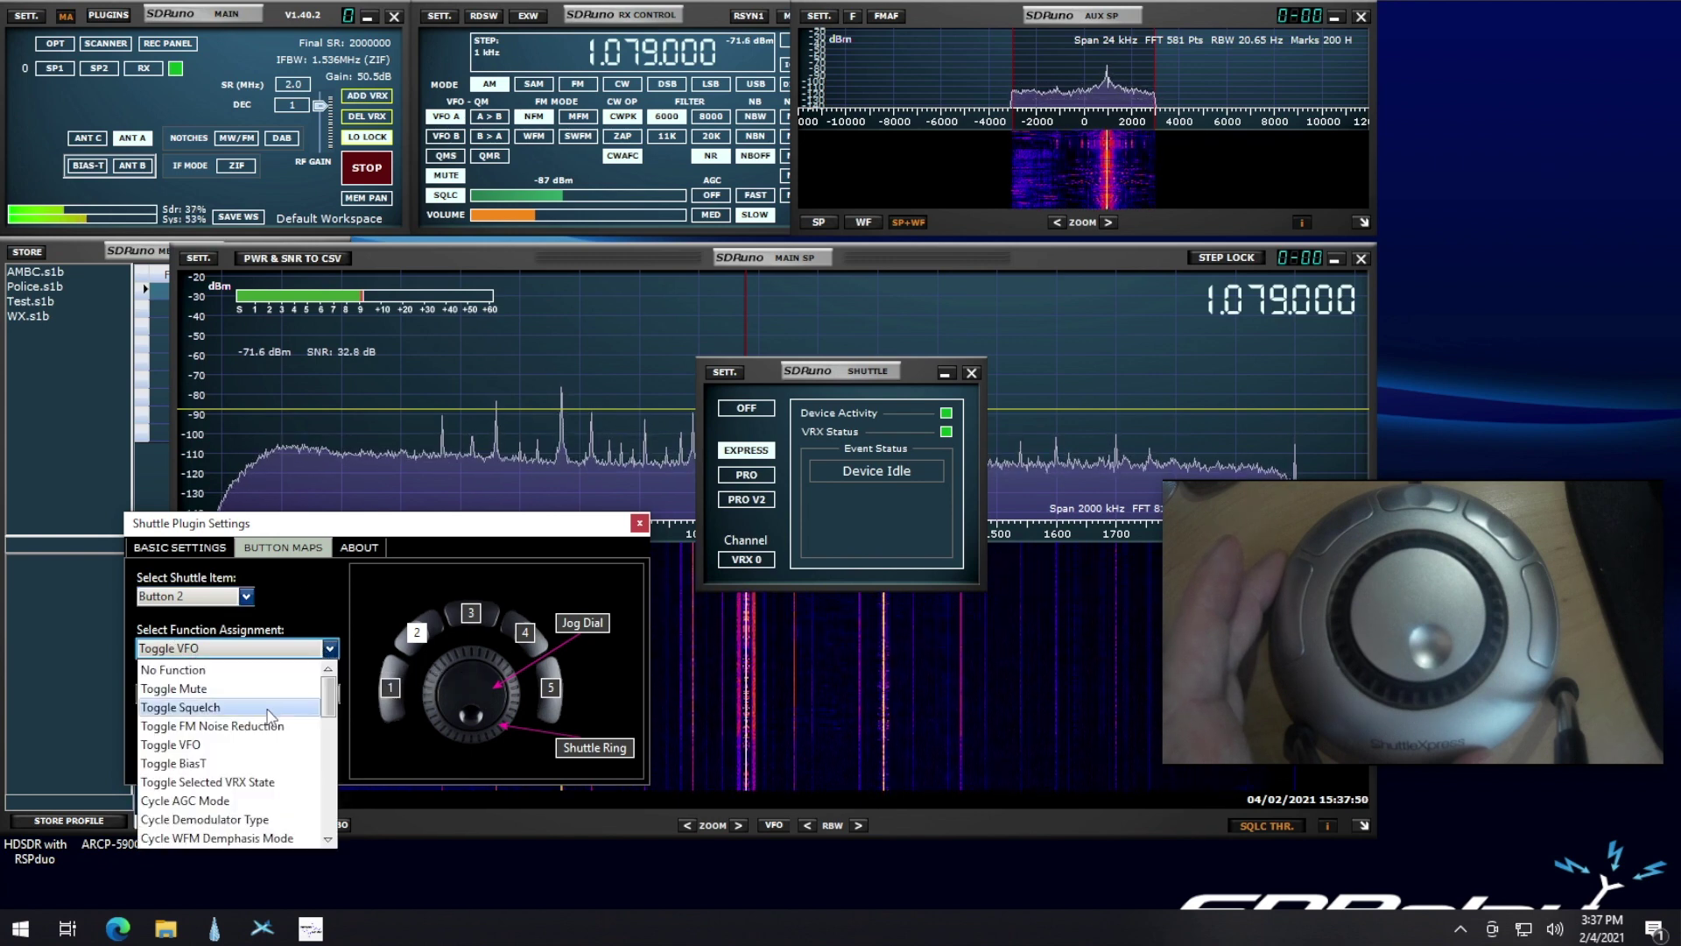
scroll(271, 713, "down", 1)
scroll(272, 714, "down", 4)
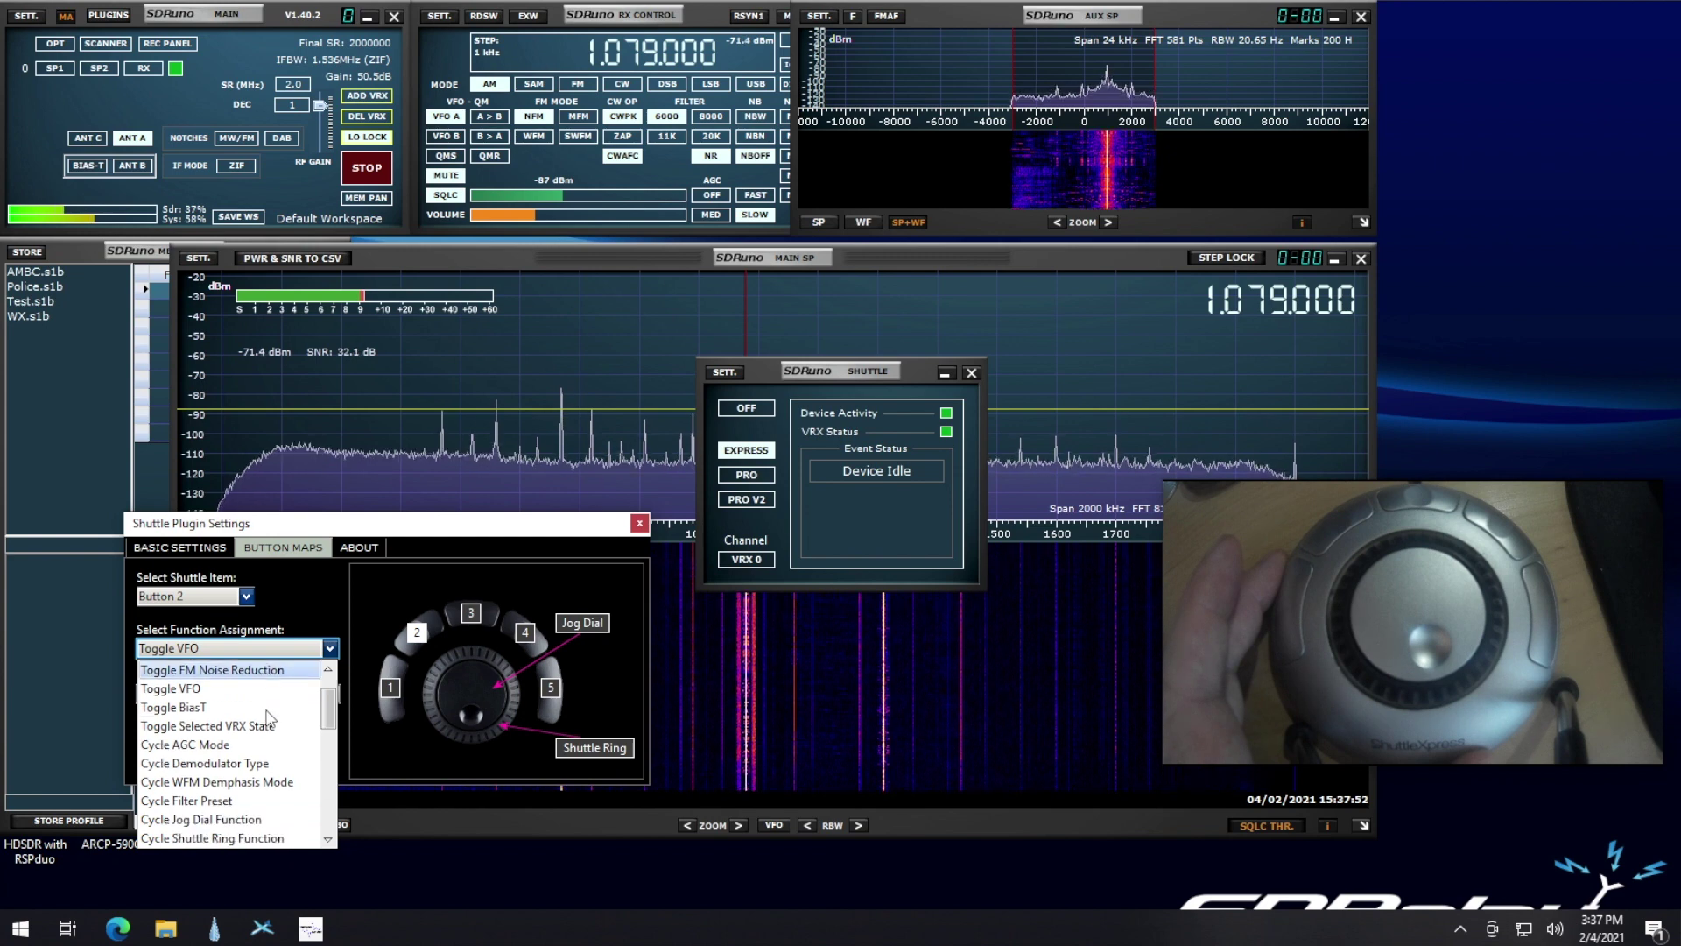
scroll(269, 718, "down", 4)
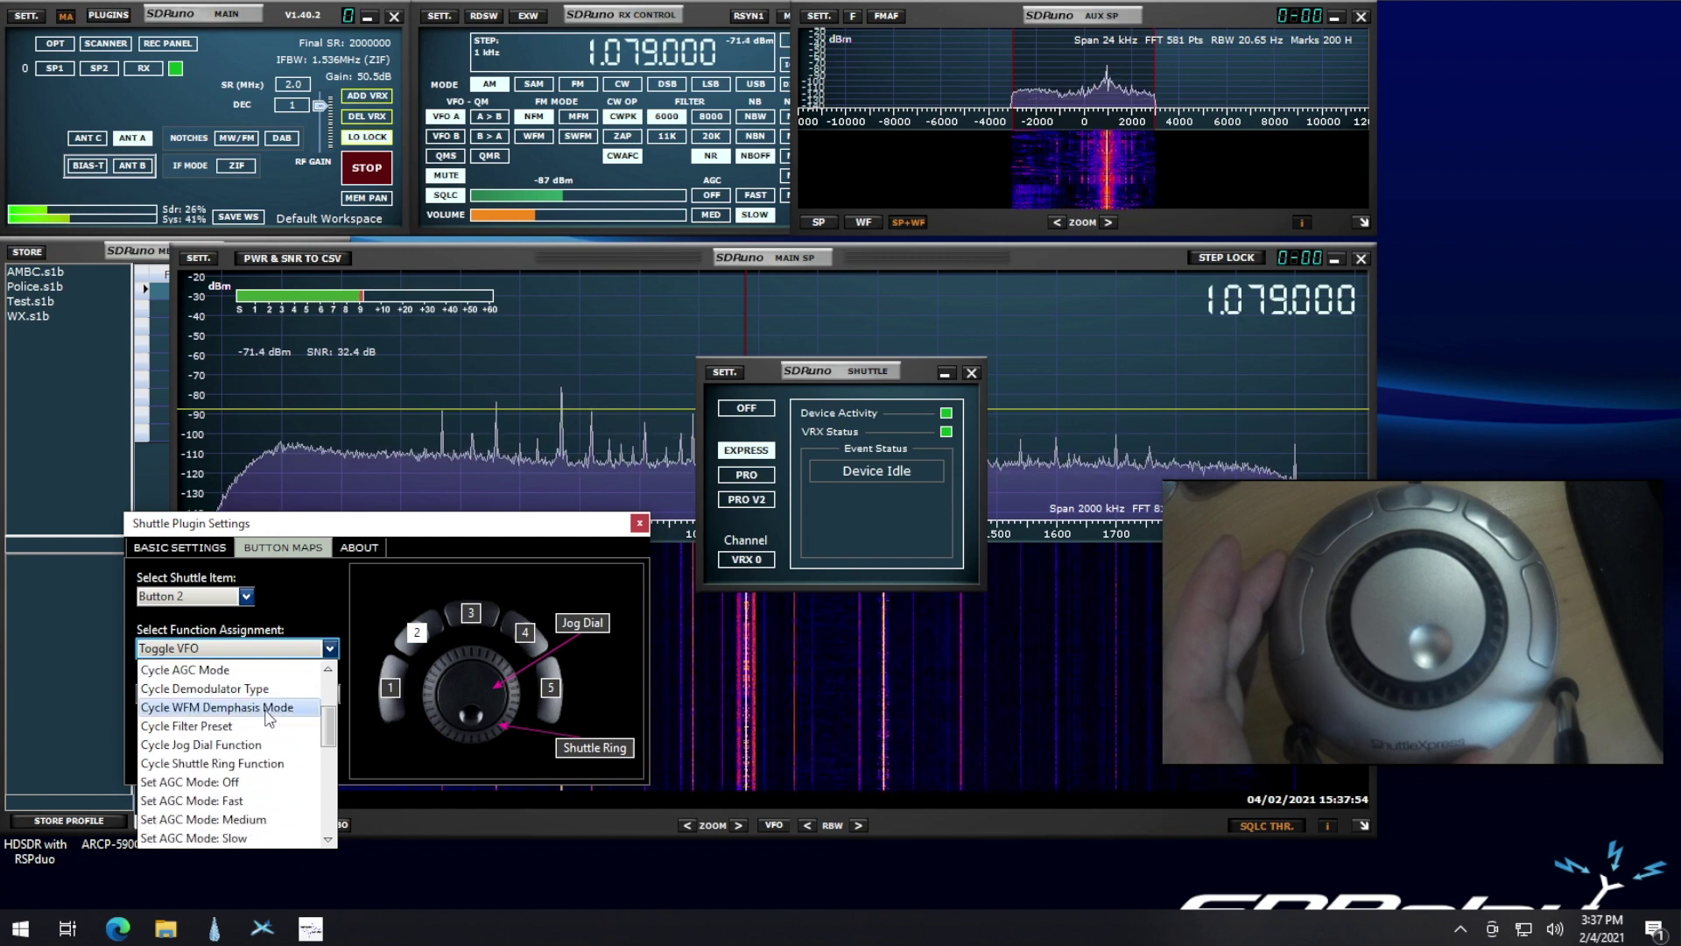
scroll(272, 718, "down", 5)
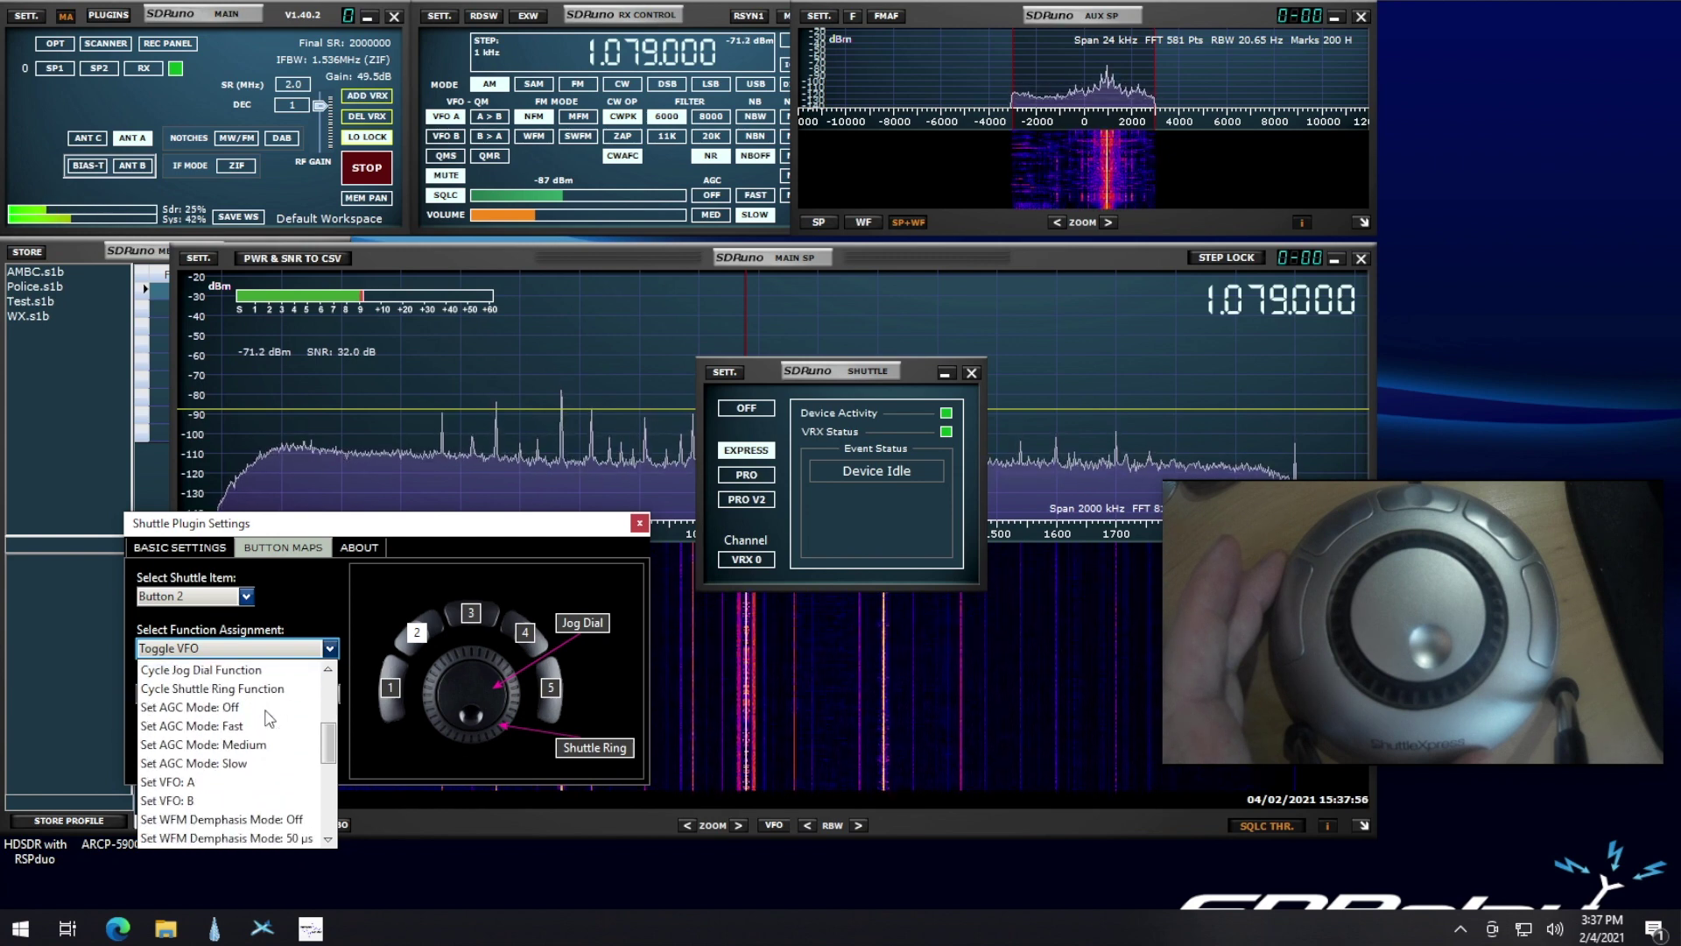
scroll(277, 718, "down", 1)
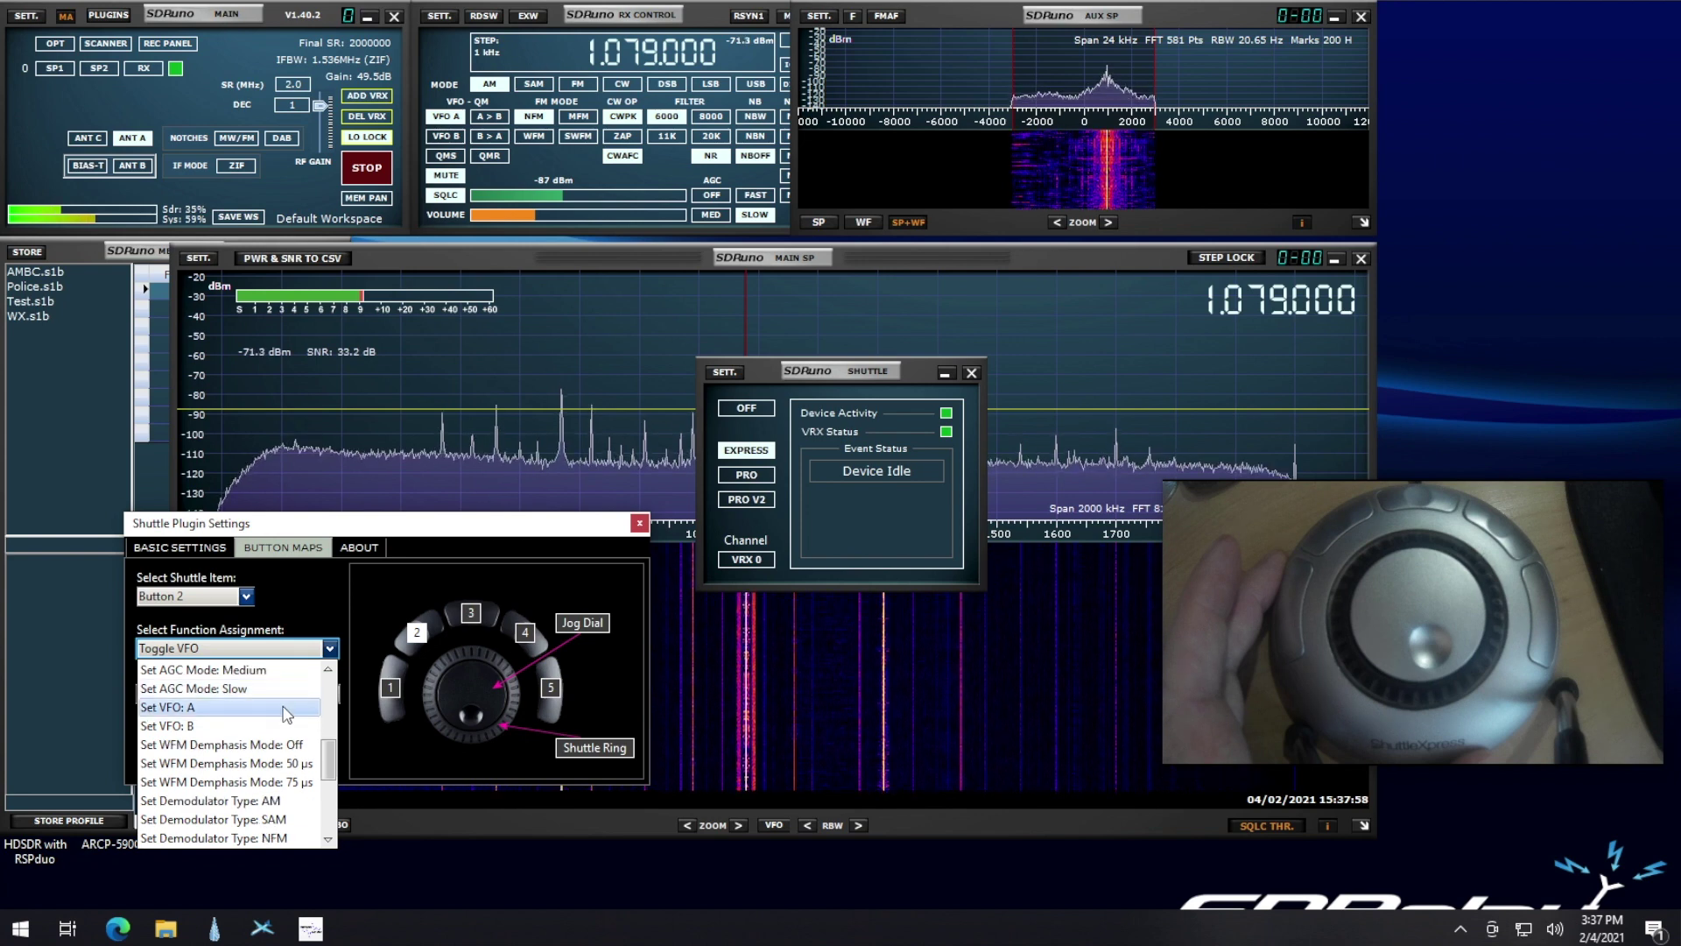
left_click(251, 802)
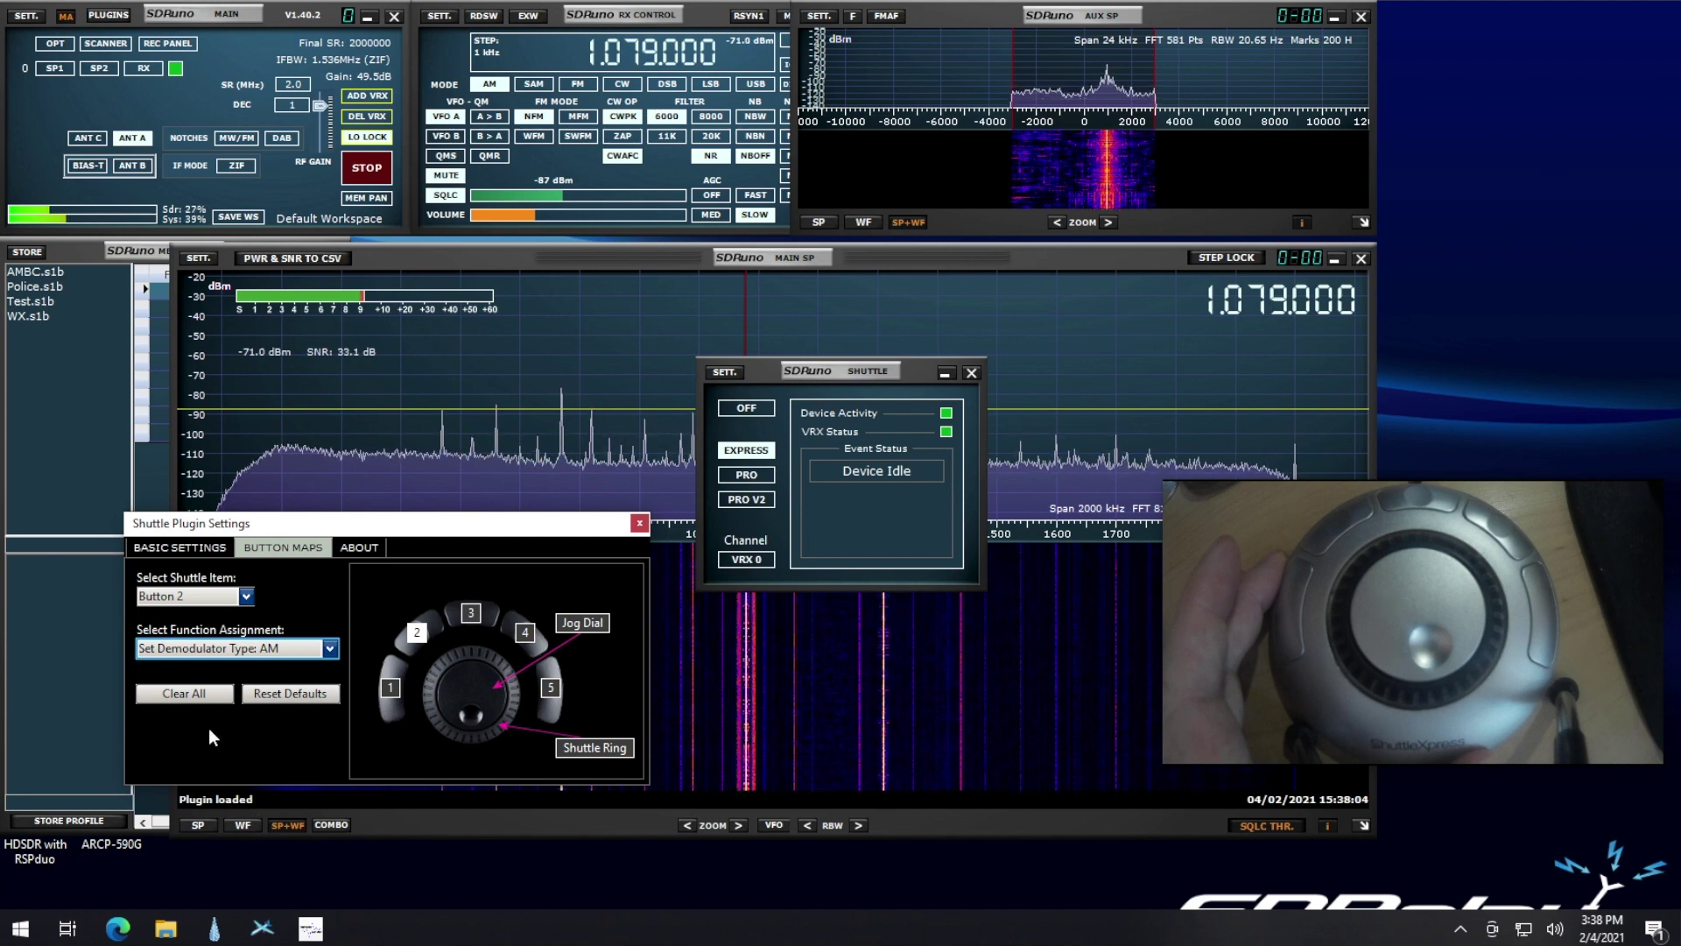
Assign Set Demodulator Type: SWFM to shuttle Button 3
left_click(245, 598)
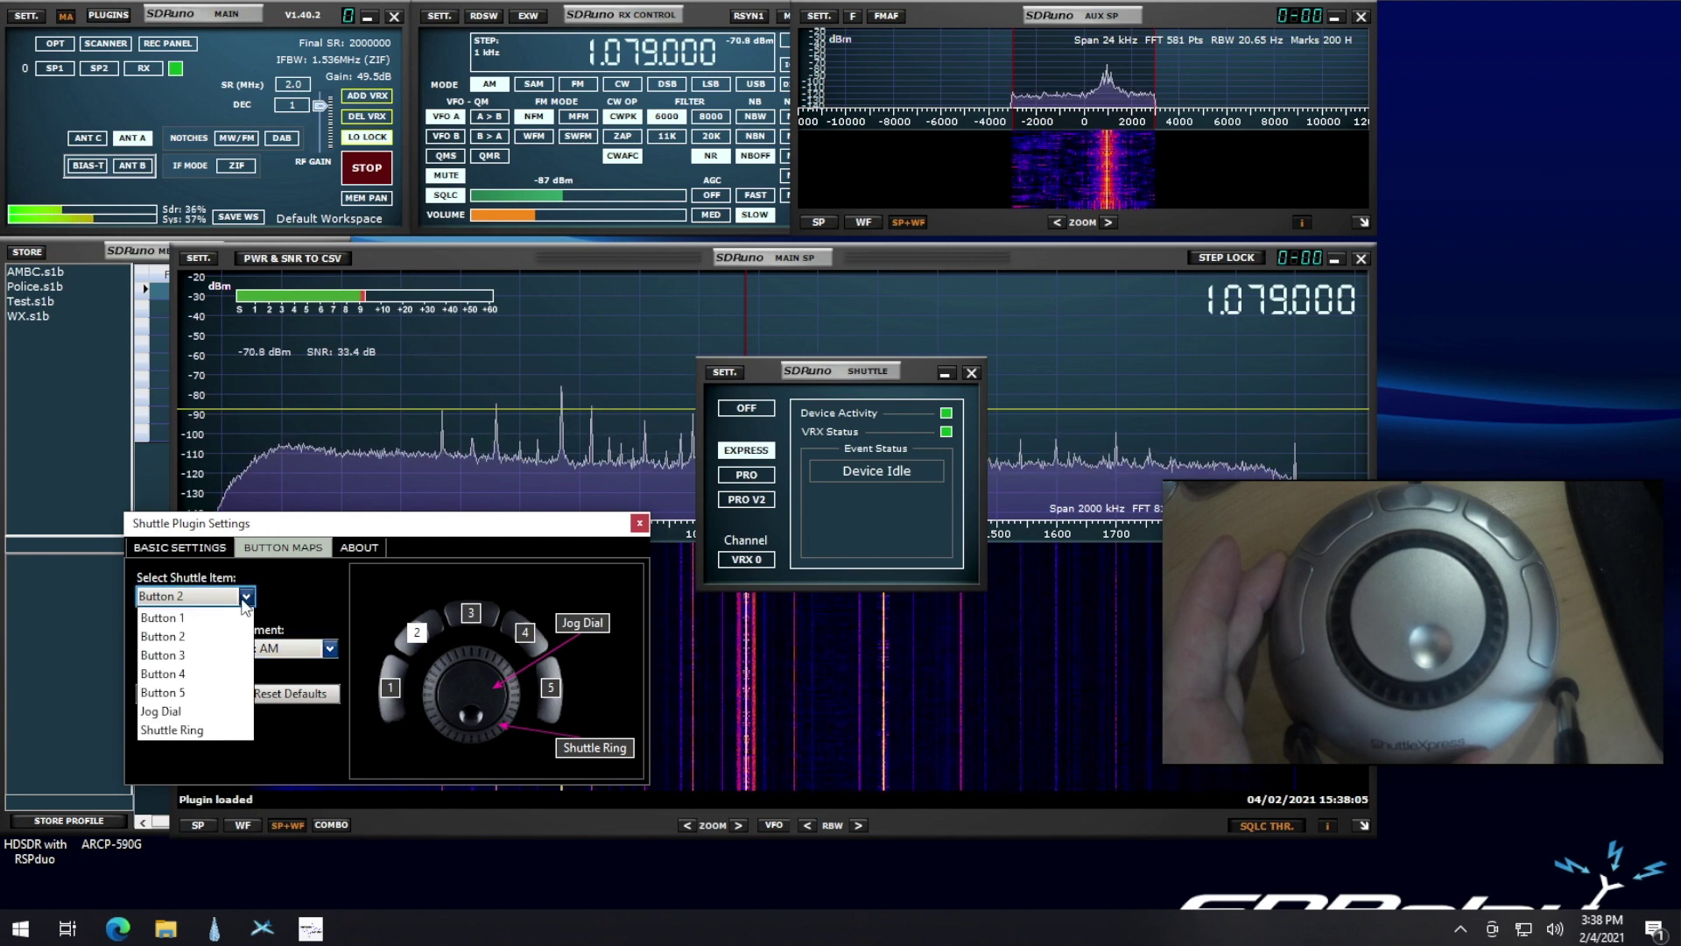
left_click(175, 655)
left_click(217, 649)
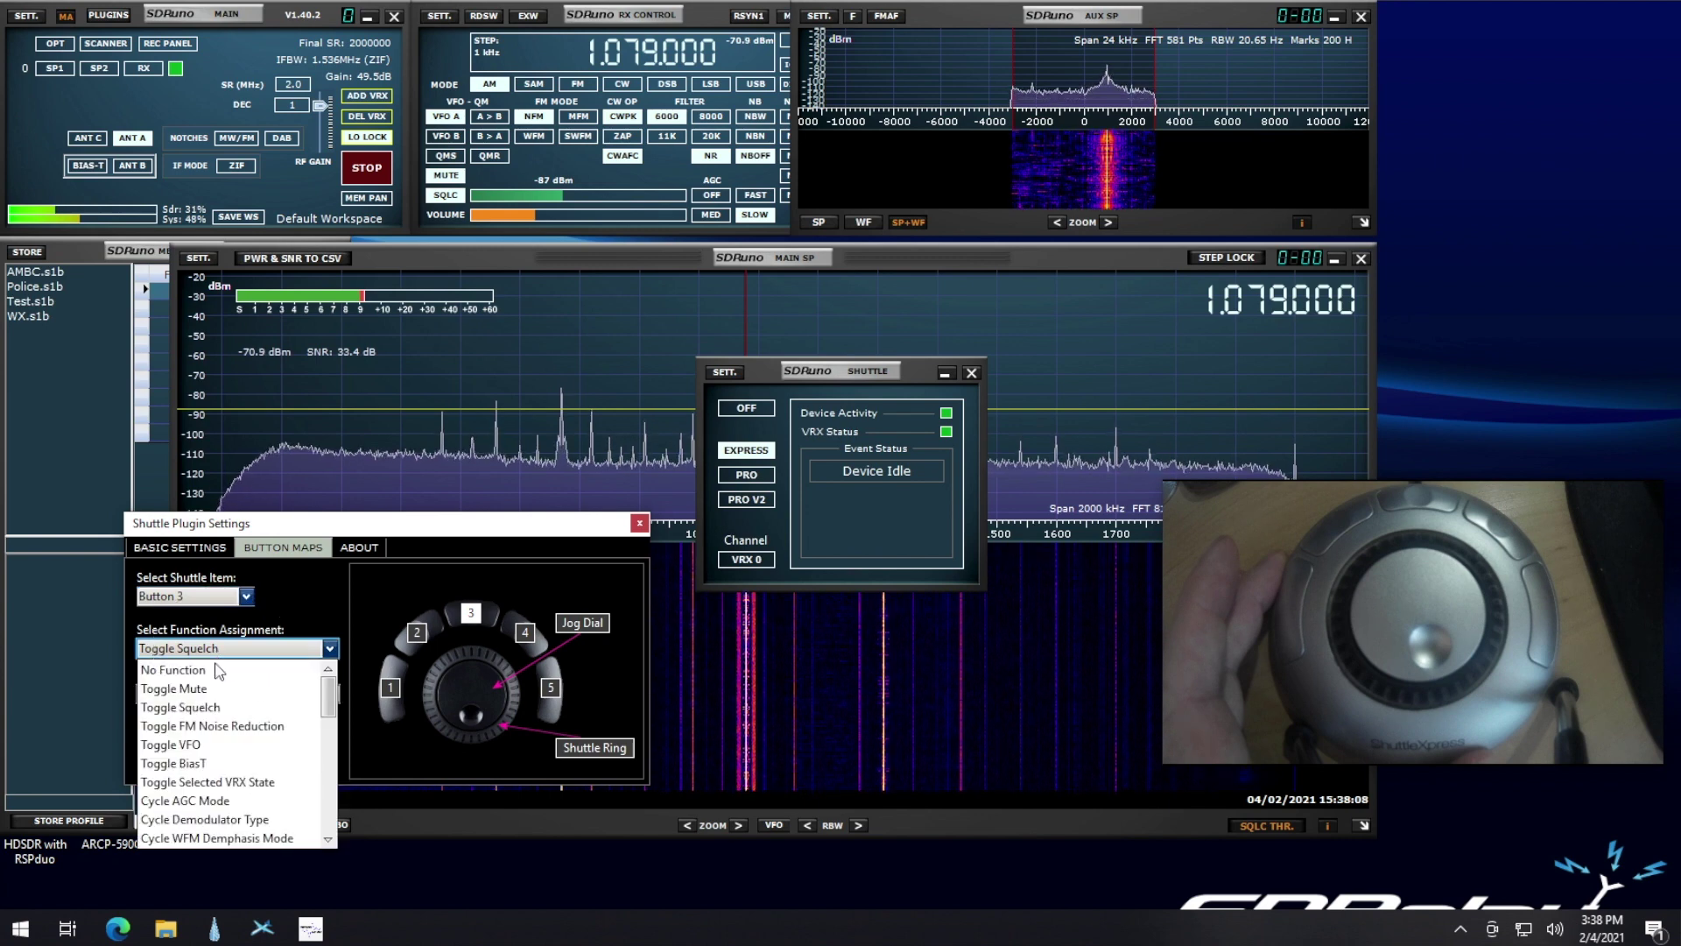
scroll(230, 770, "down", 5)
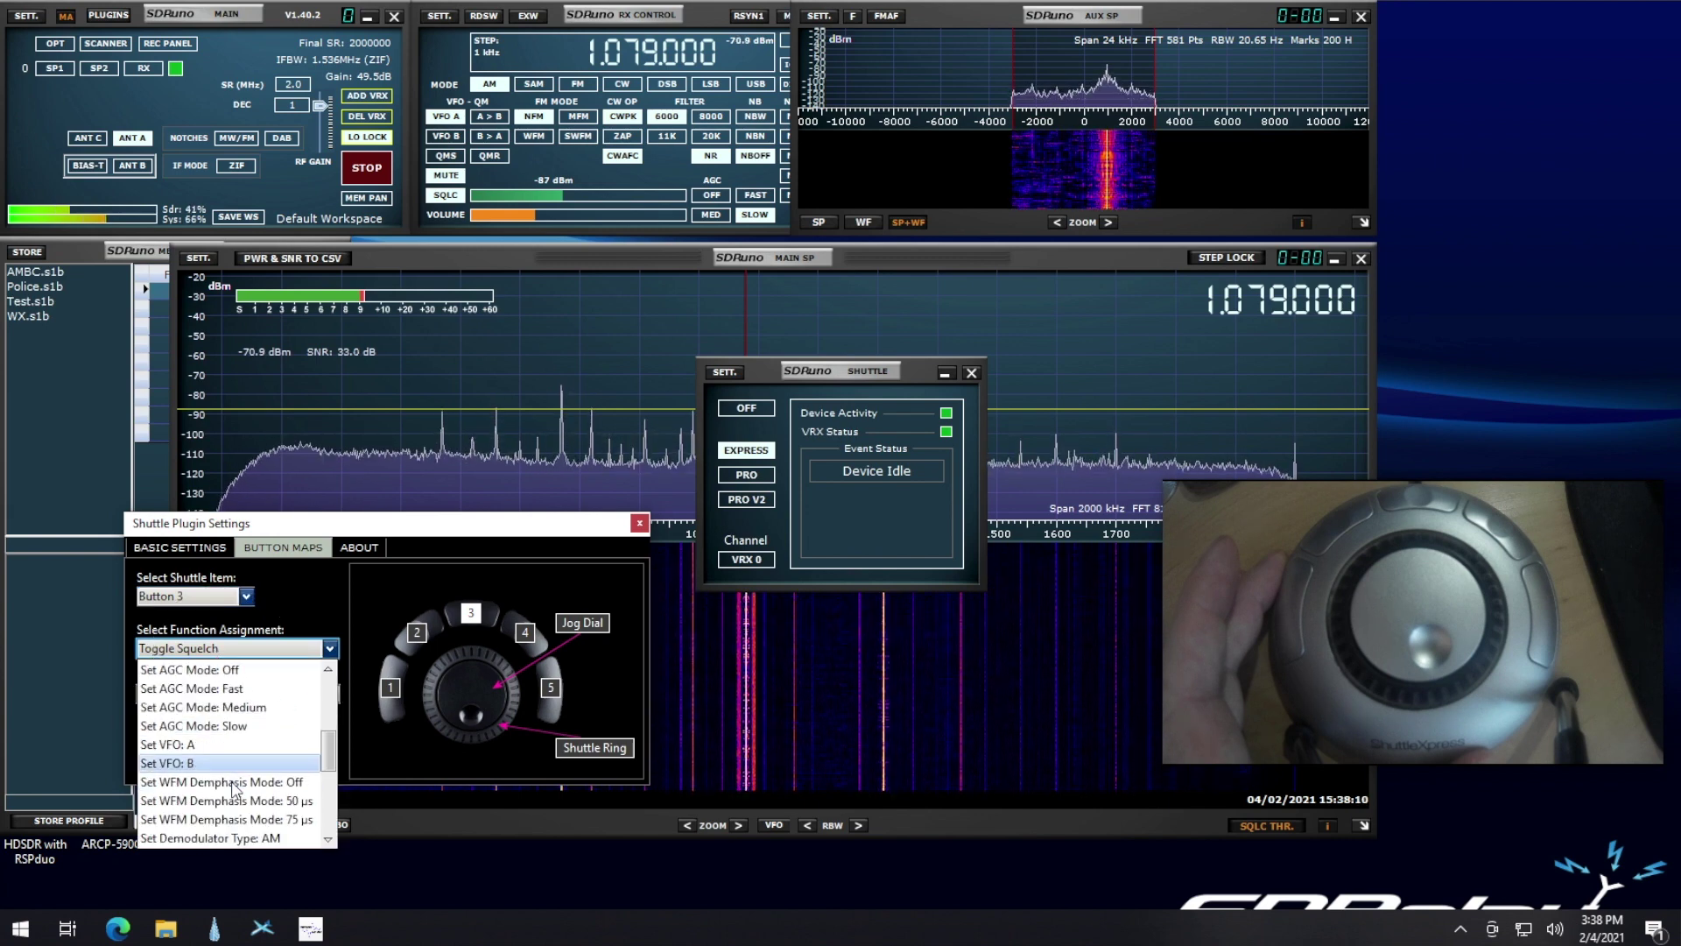
scroll(233, 782, "down", 3)
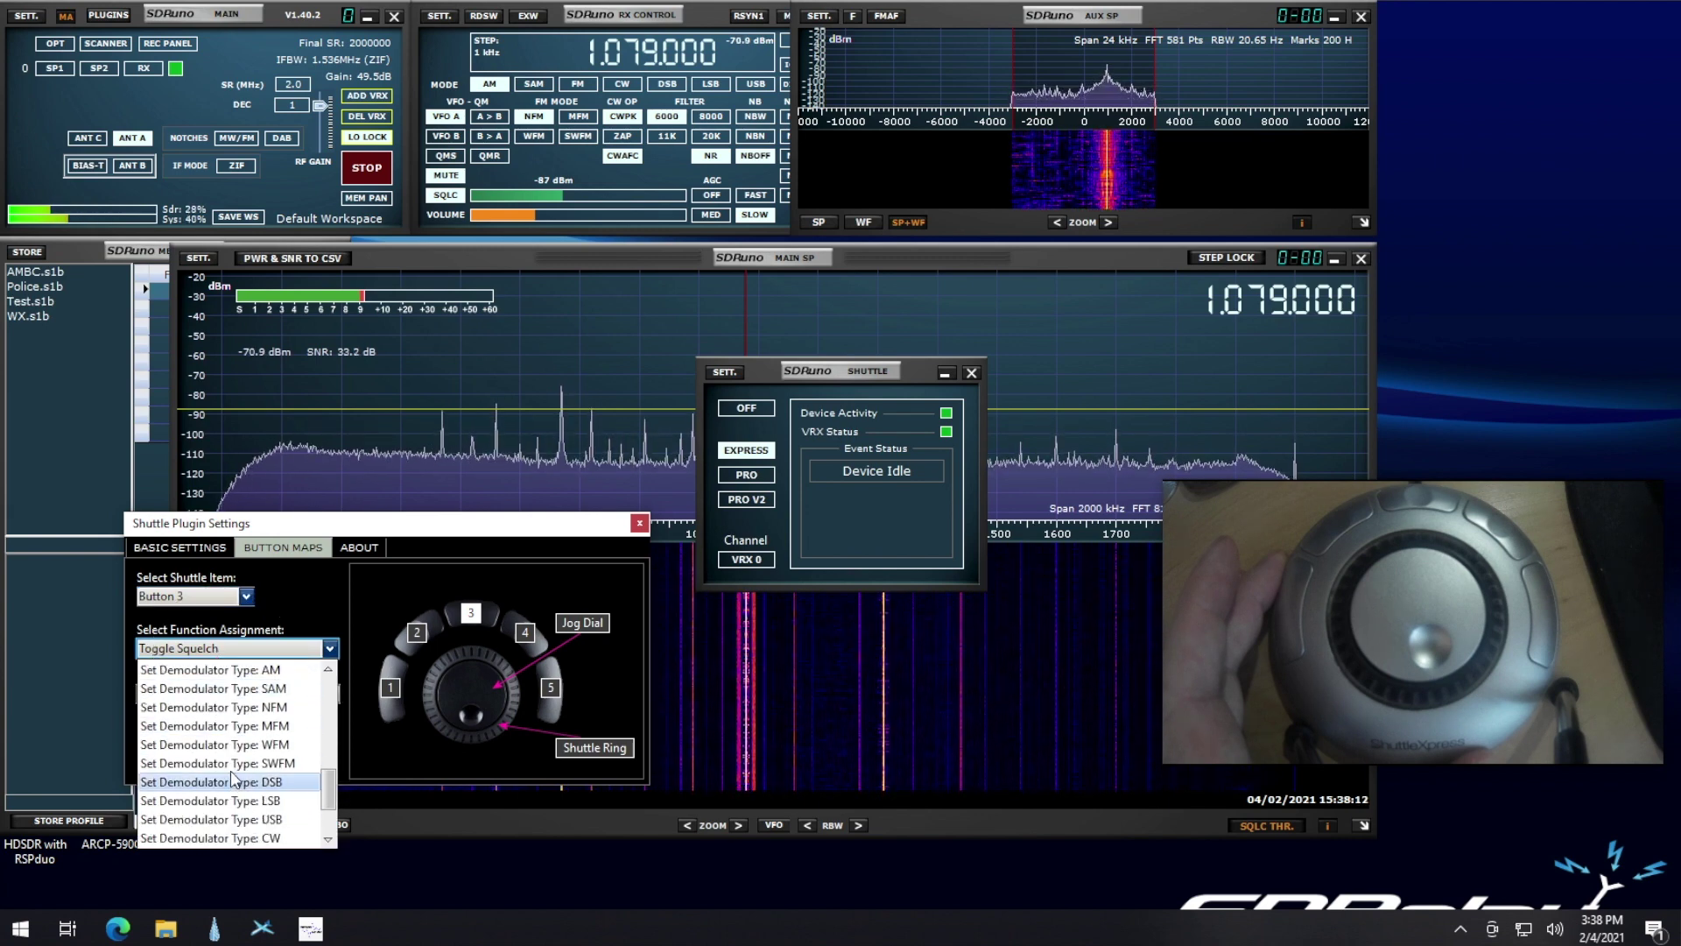
left_click(230, 766)
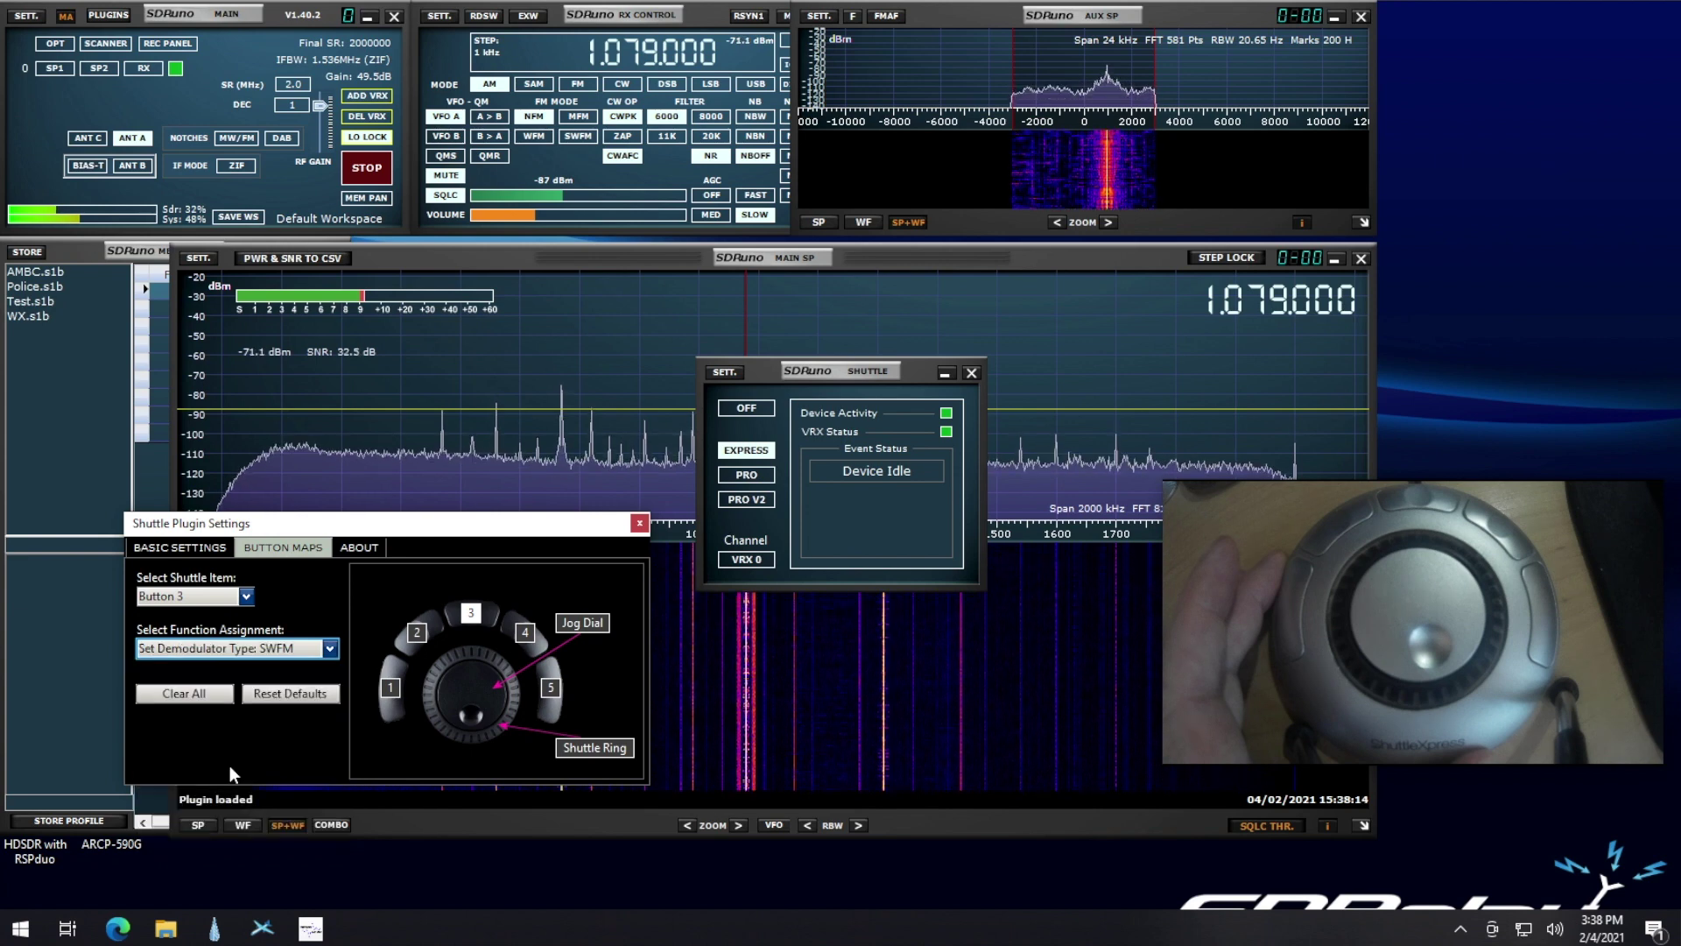